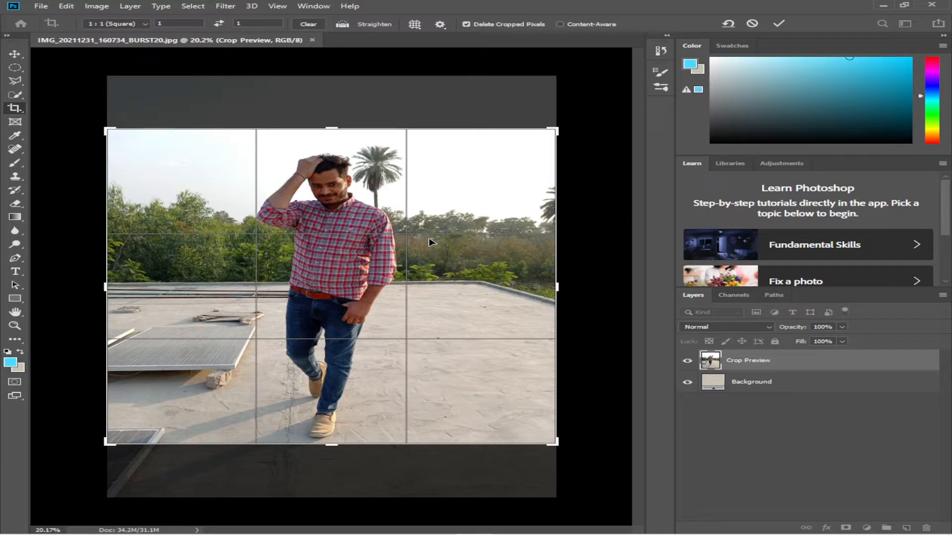
Apply the 1:1 square crop to the photo
drag(440, 281, 441, 282)
click(779, 24)
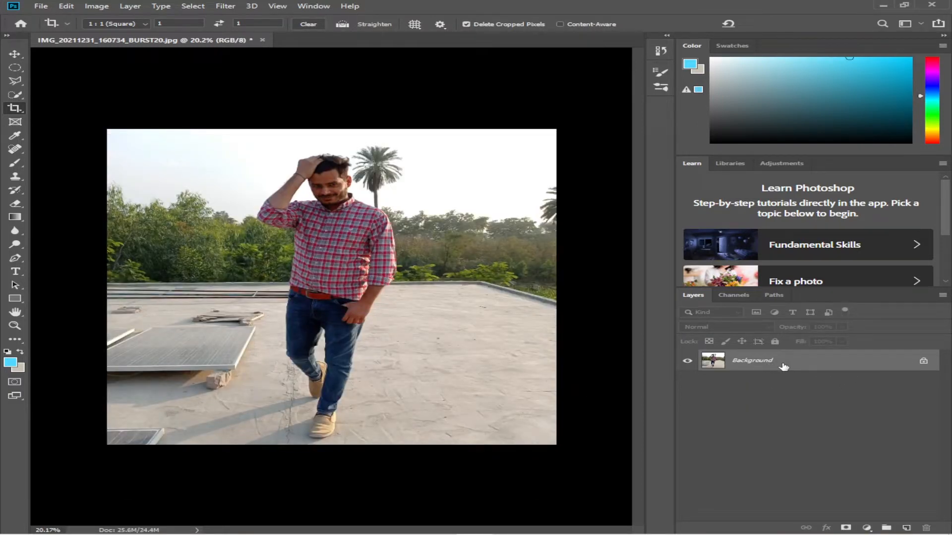
Duplicate the background layer once, undoing the extra second copy
key(ctrl+j)
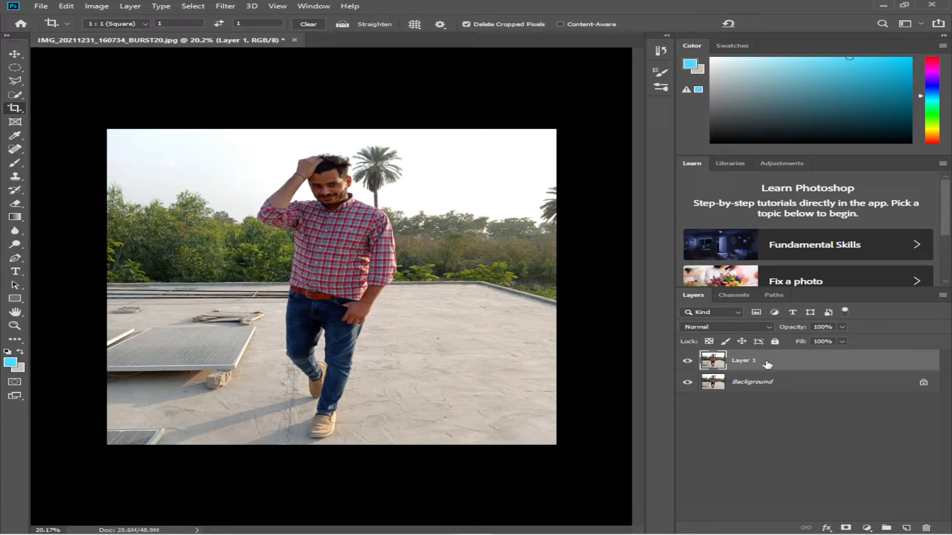
key(ctrl+j)
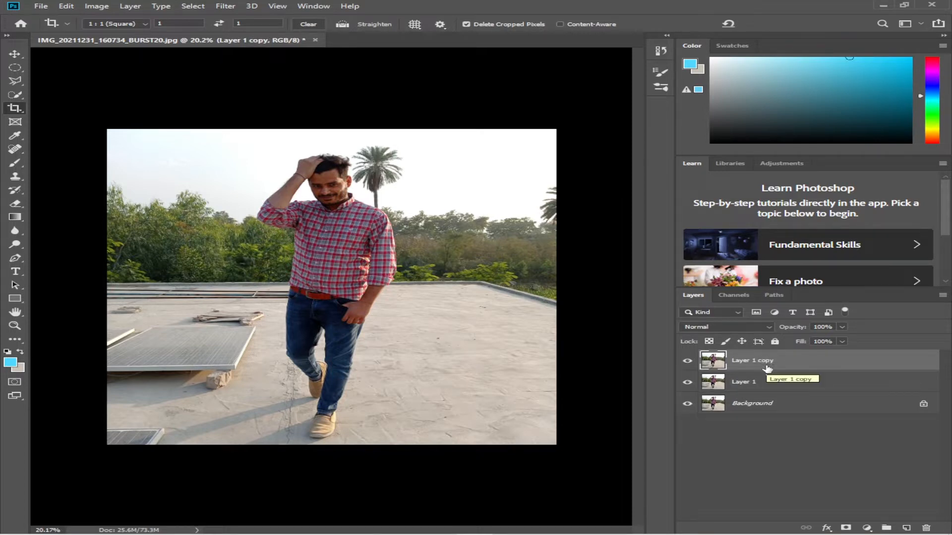
key(ctrl+z)
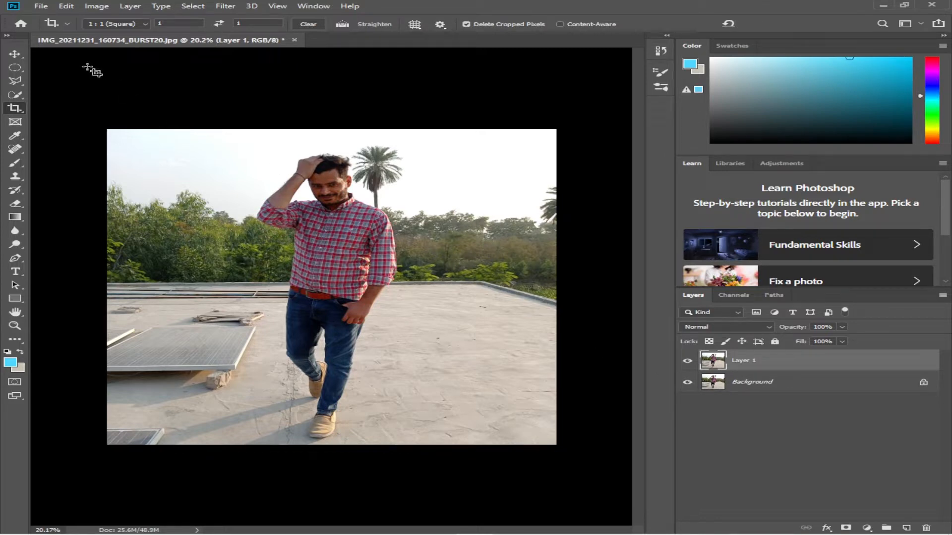
Open the Camera Raw Filter on the duplicated Layer 1
click(15, 53)
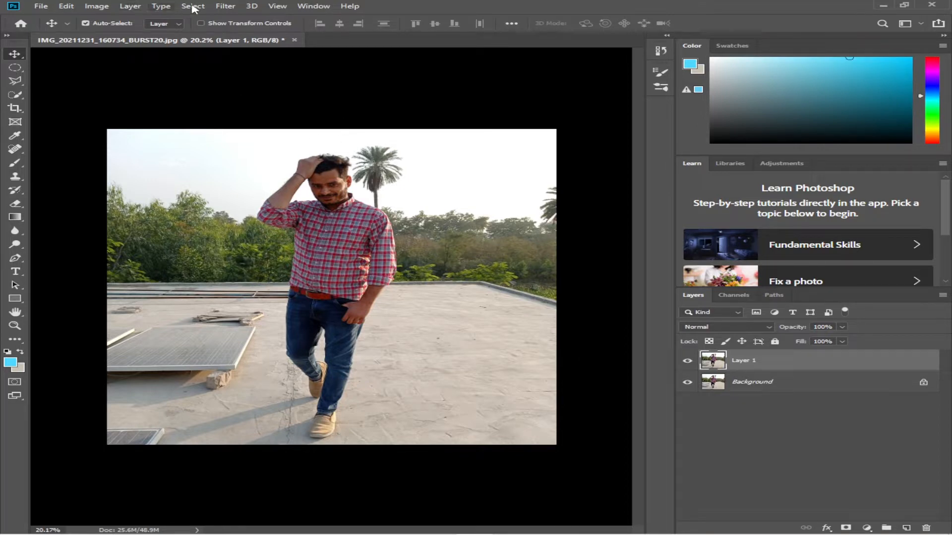
click(225, 5)
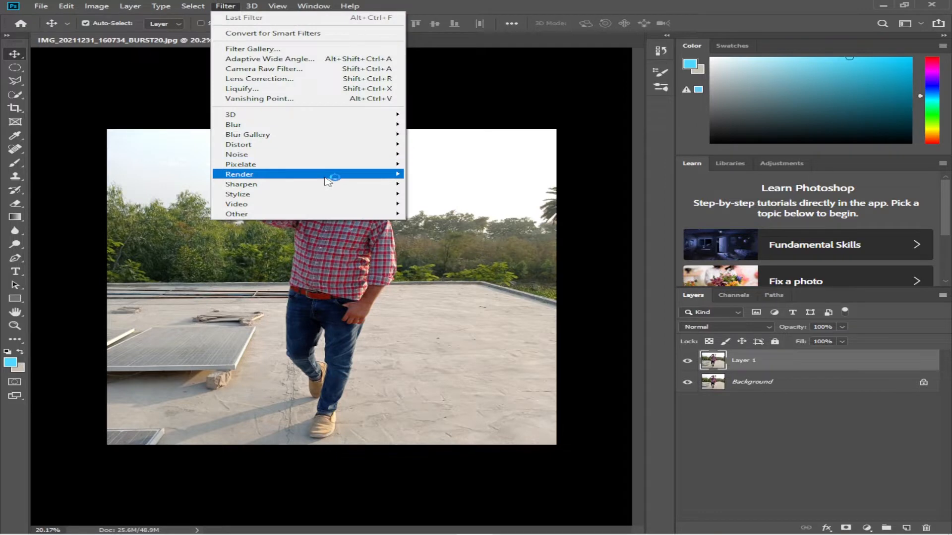
click(297, 70)
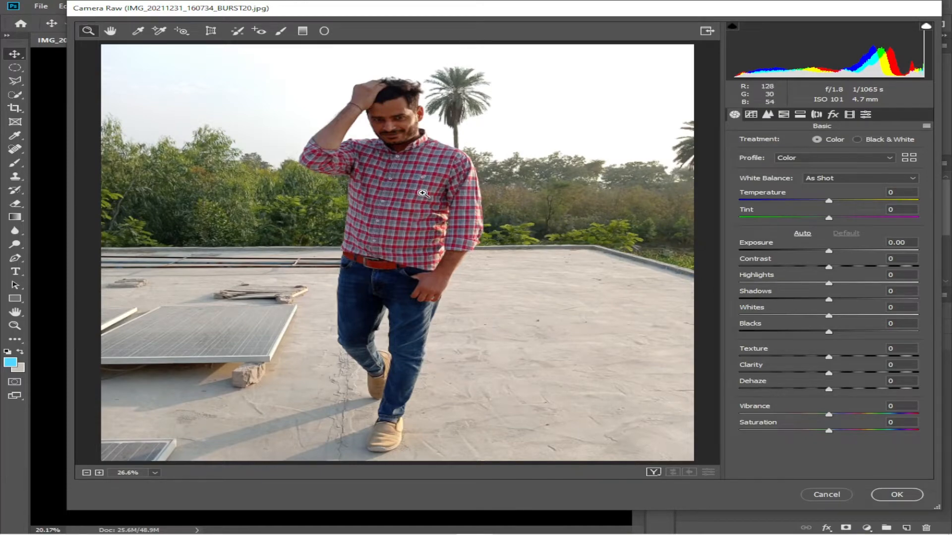
Raise Shadows to +48 and lower Highlights to -77
click(390, 116)
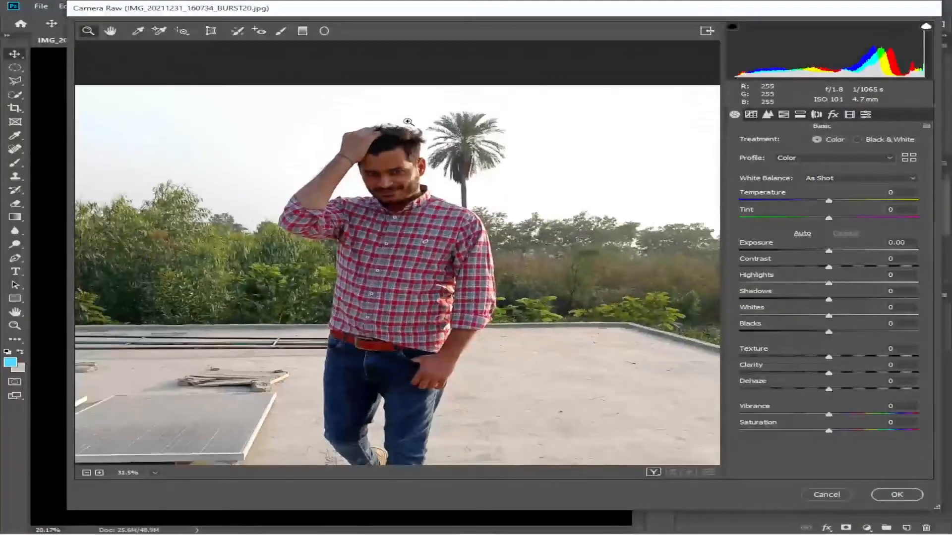
alt+click(472, 291)
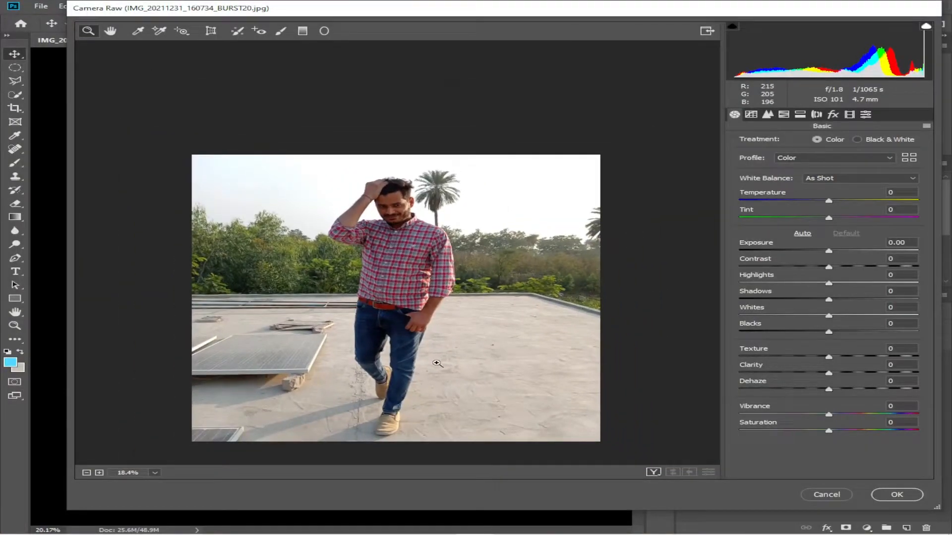
click(428, 404)
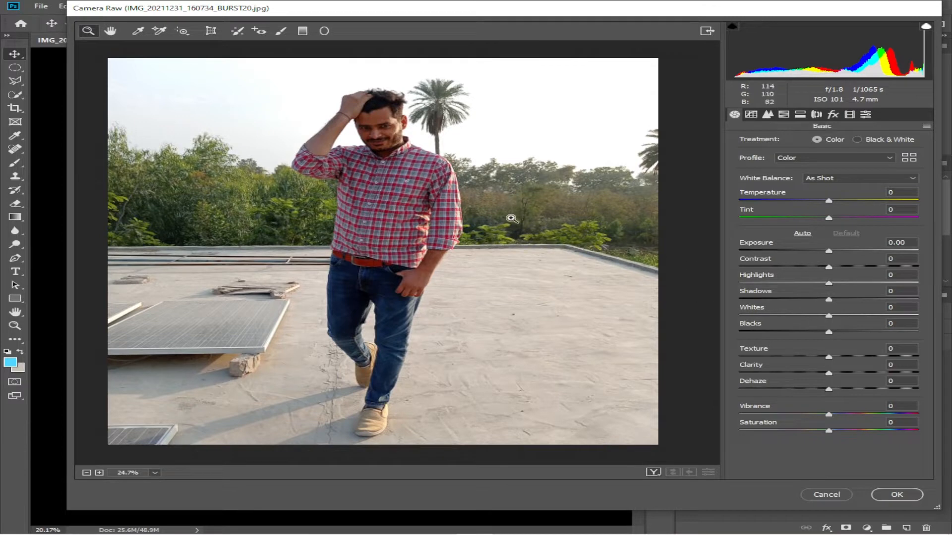
drag(829, 299, 874, 300)
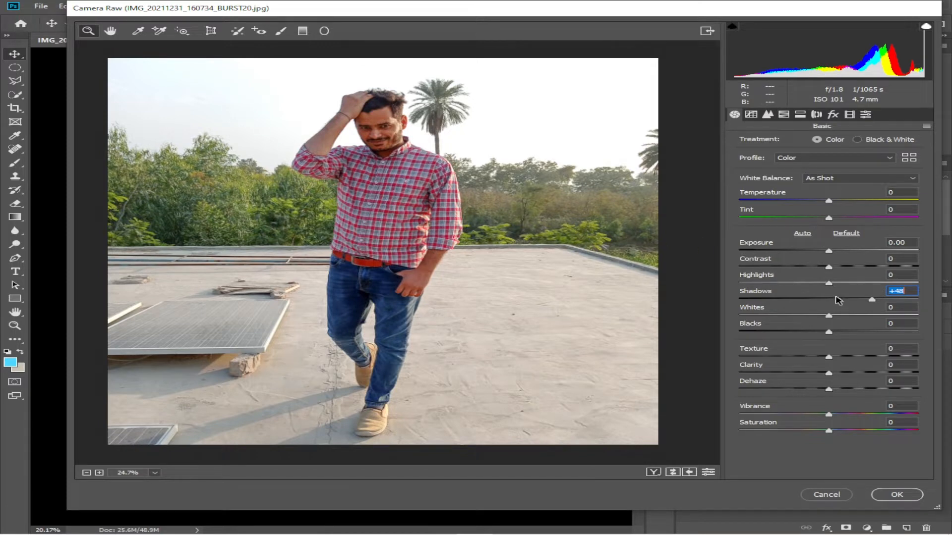
drag(828, 283, 757, 292)
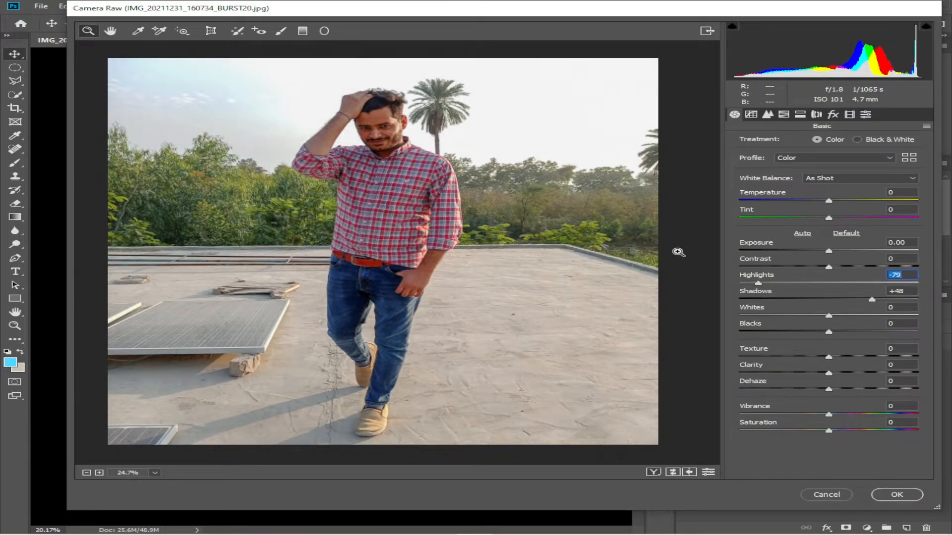
mouse_move(757, 283)
mouse_down()
mouse_move(854, 284)
mouse_move(762, 296)
mouse_up()
Set Blacks to -12 and Temperature to -6
mouse_move(828, 333)
mouse_down()
mouse_move(852, 334)
mouse_move(788, 334)
mouse_move(845, 333)
mouse_move(818, 337)
mouse_up()
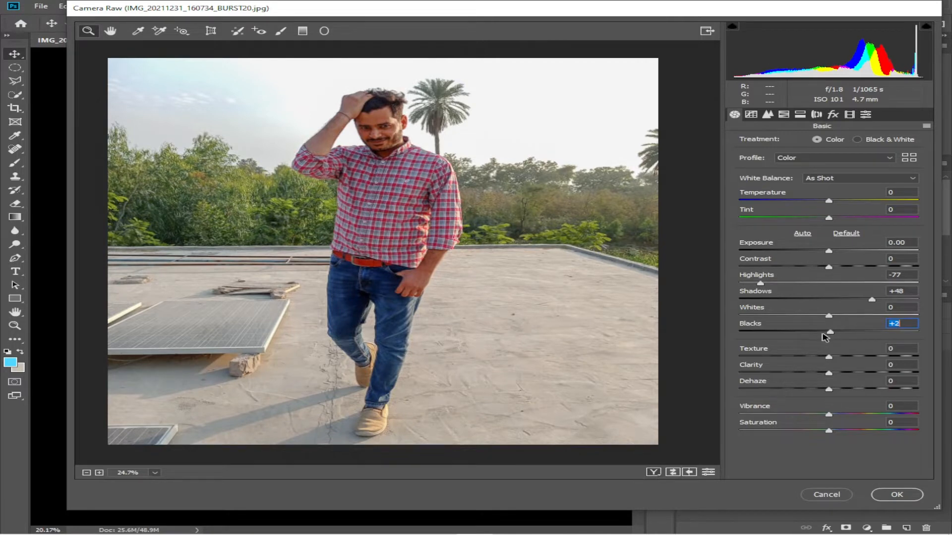
drag(823, 332, 818, 332)
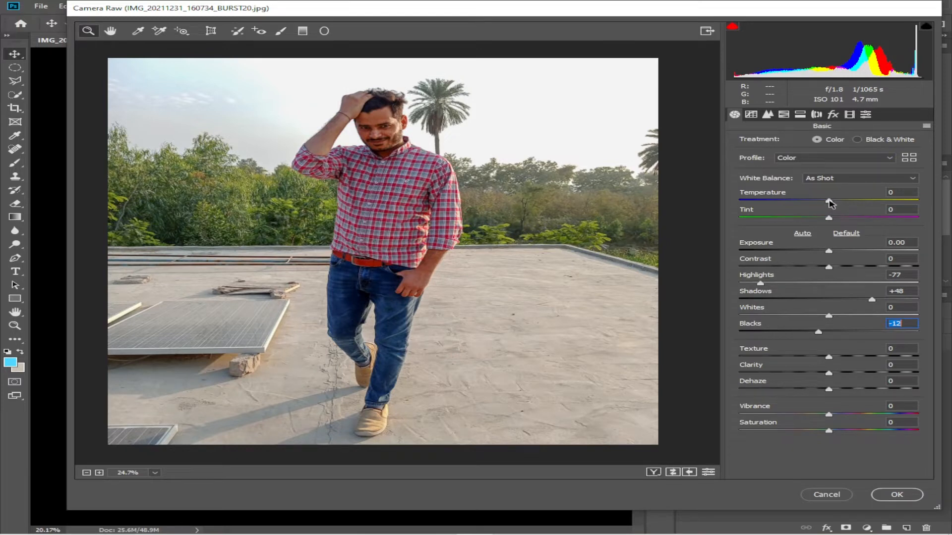
click(829, 200)
drag(830, 203, 836, 204)
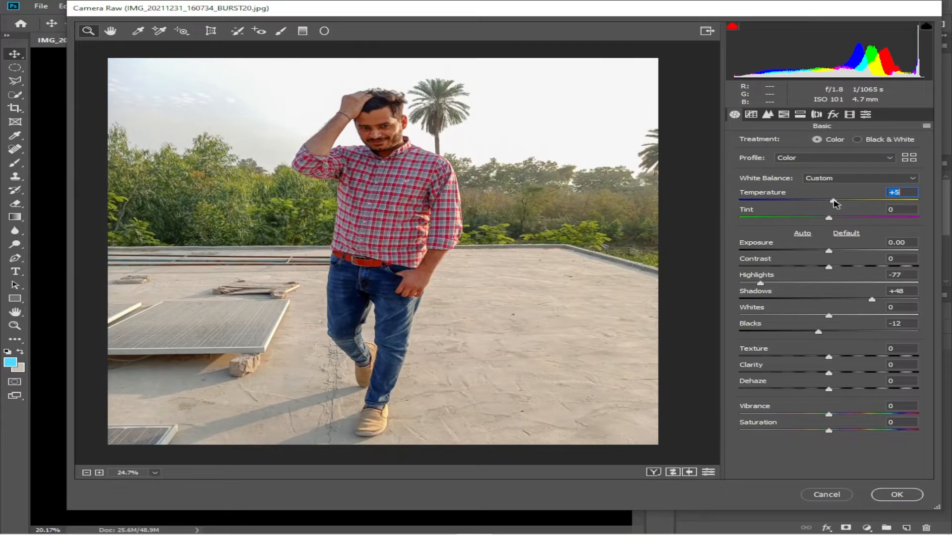
drag(834, 203, 821, 203)
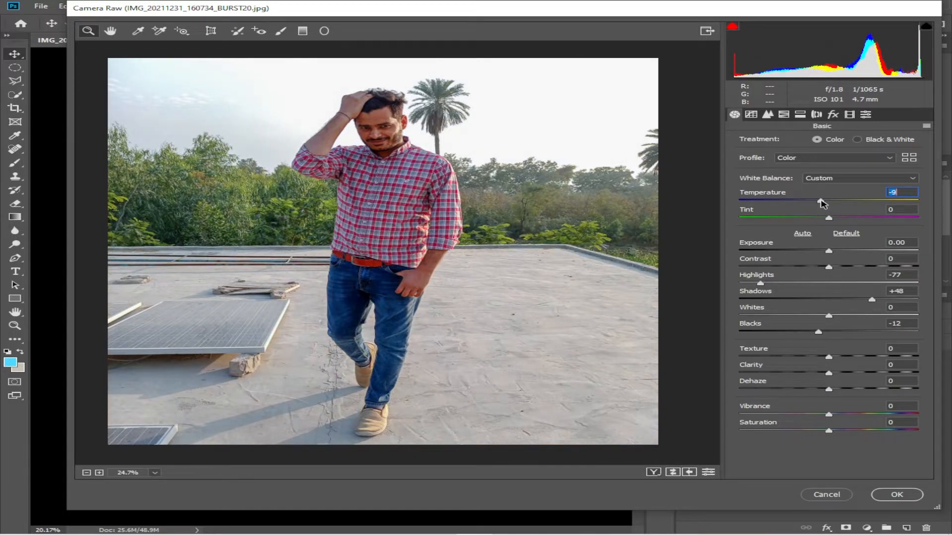
drag(822, 203, 824, 203)
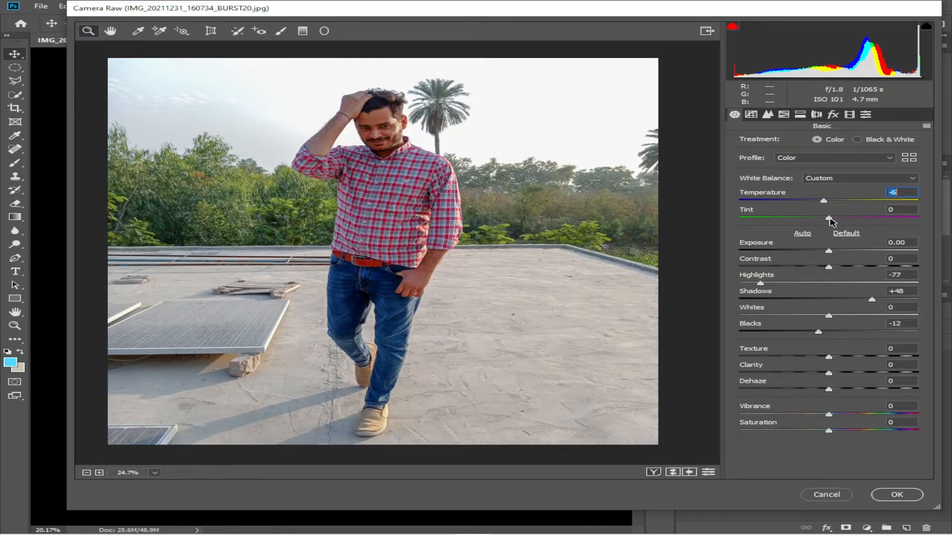
Set the Tint to +10
drag(829, 219, 832, 218)
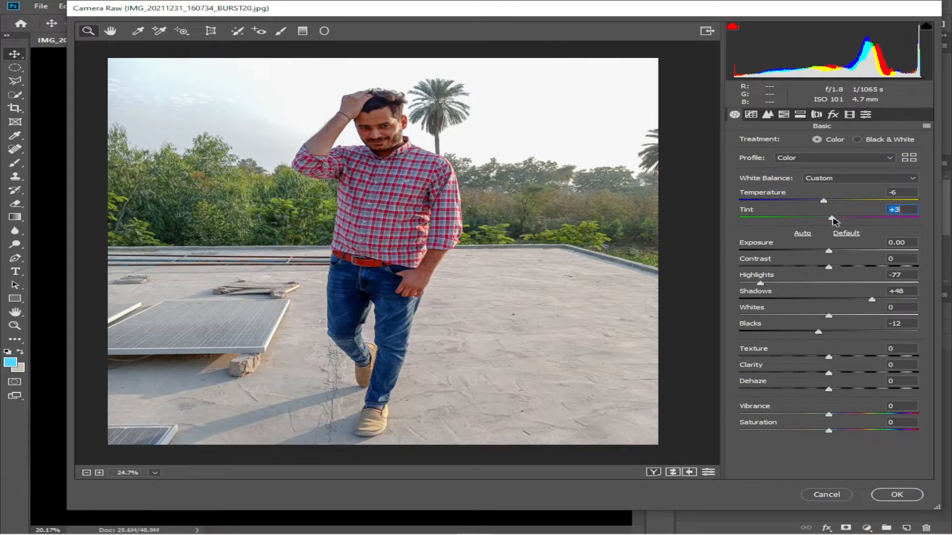
drag(832, 221, 836, 221)
drag(834, 220, 842, 222)
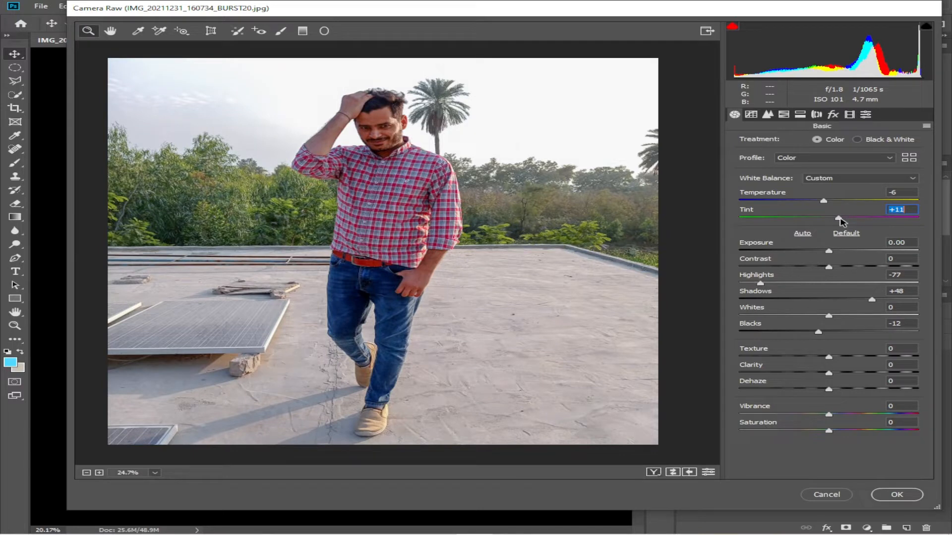
drag(842, 222, 837, 220)
Set Exposure to +0.10 and Vibrance to +22
click(830, 251)
drag(829, 252, 833, 254)
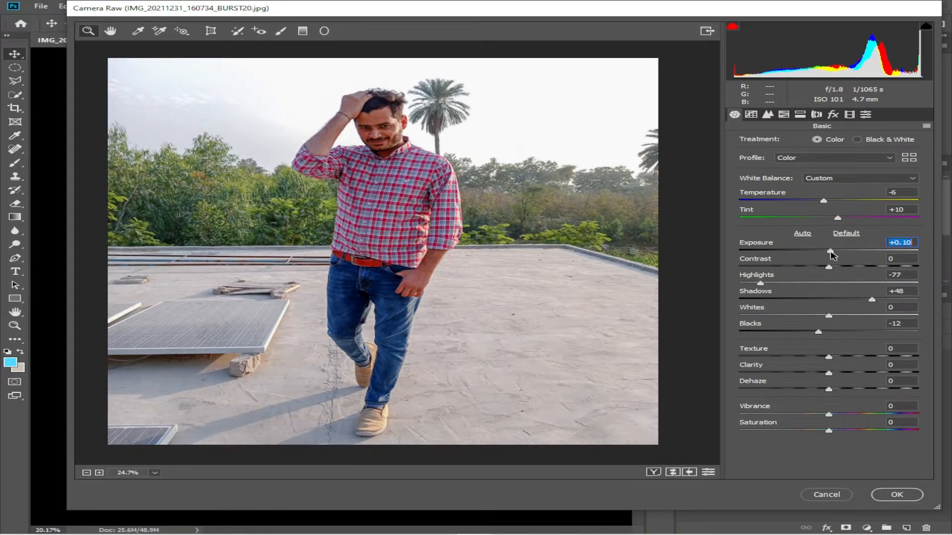
drag(828, 416, 848, 418)
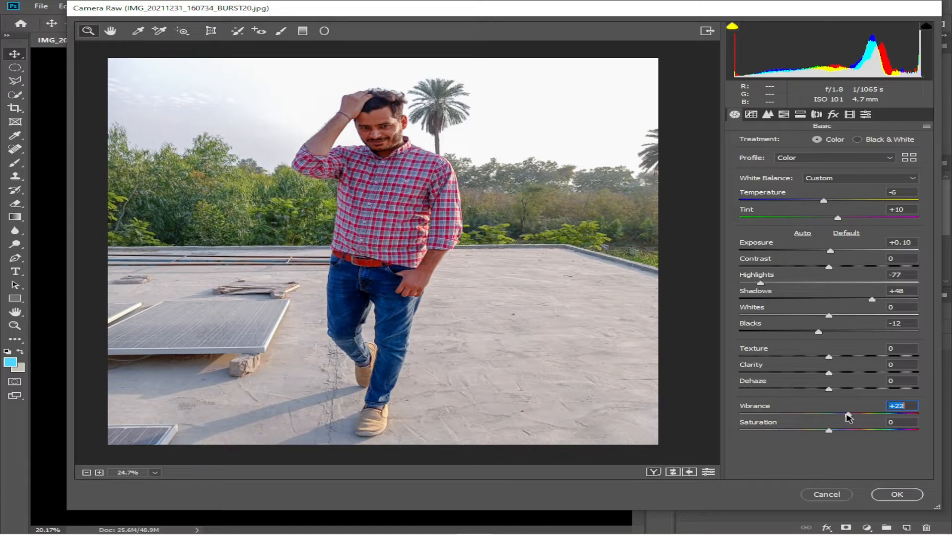
Add slight detail with Clarity at +5 and Texture at +2
drag(828, 375, 836, 375)
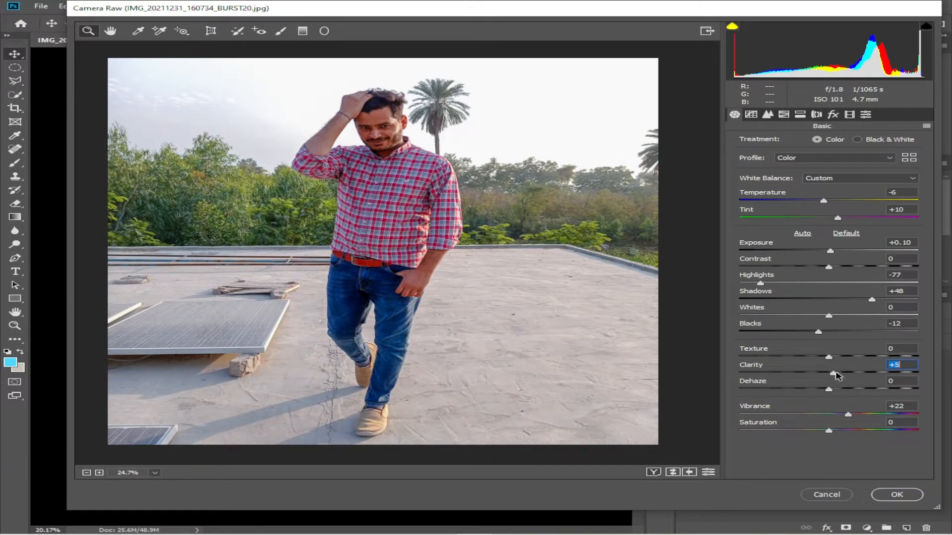
drag(828, 358, 830, 358)
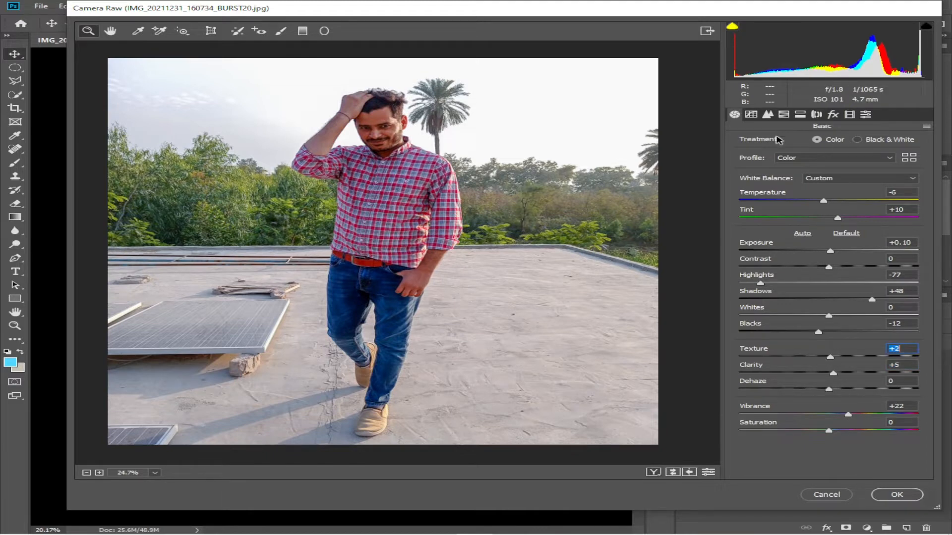
Shape the RGB point tone curve with points at 122/138, 60/60 and 195/202
click(751, 115)
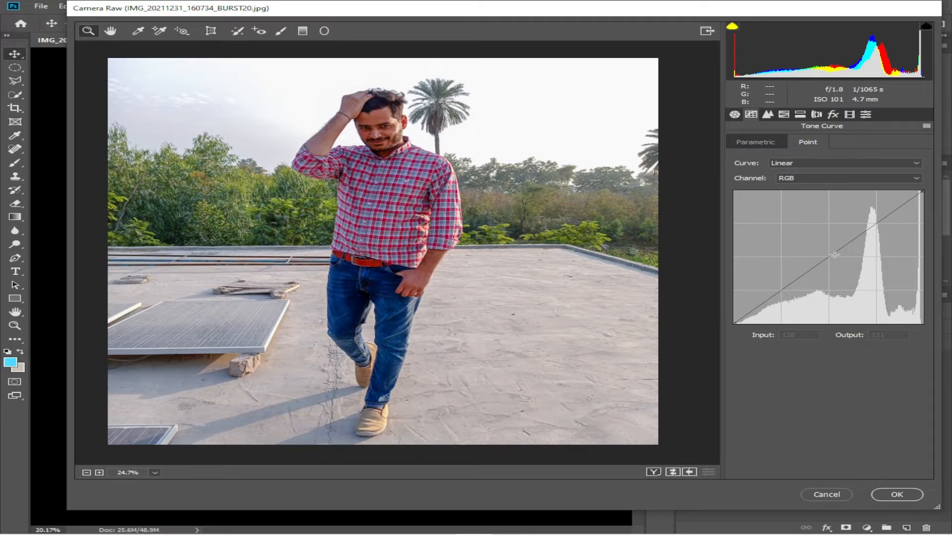
drag(829, 257, 823, 251)
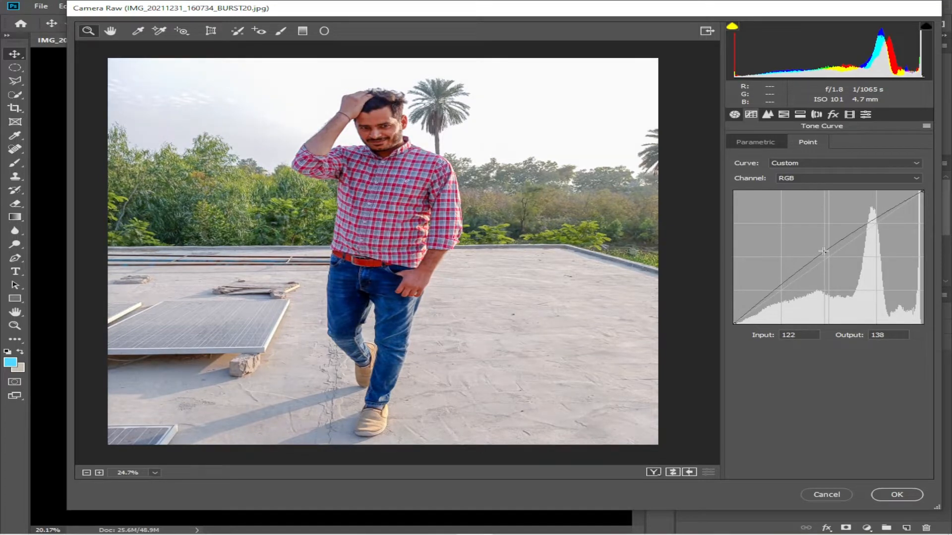
drag(776, 288, 777, 292)
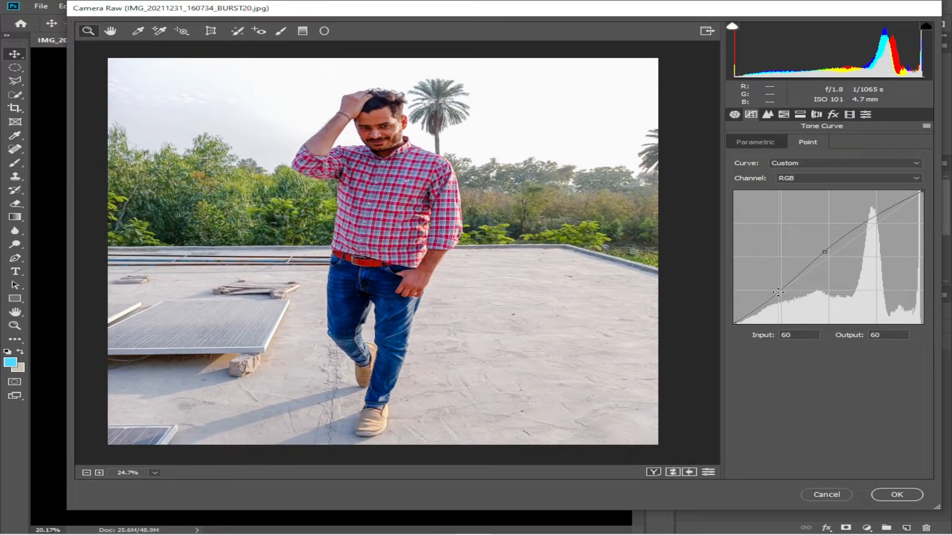
drag(874, 217, 877, 218)
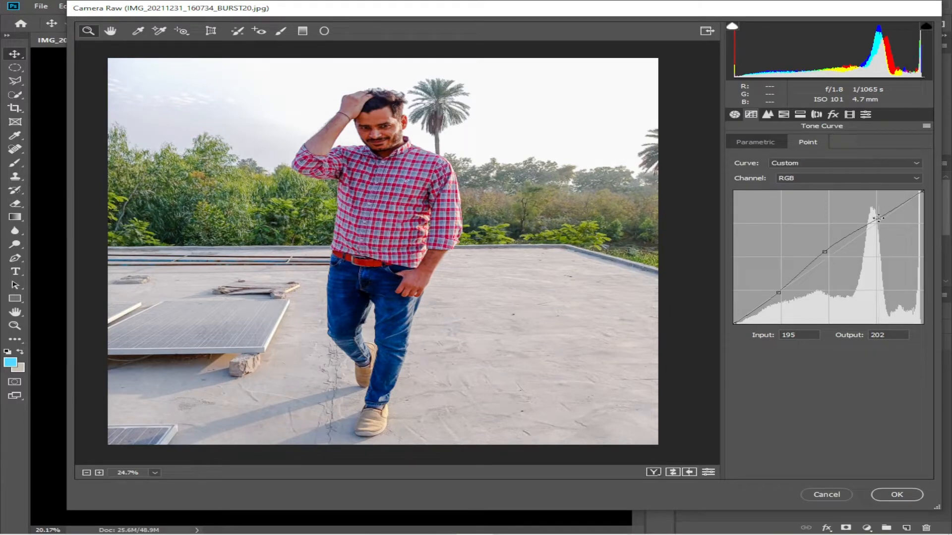
Compare the tone curve settings against the panel defaults
click(706, 473)
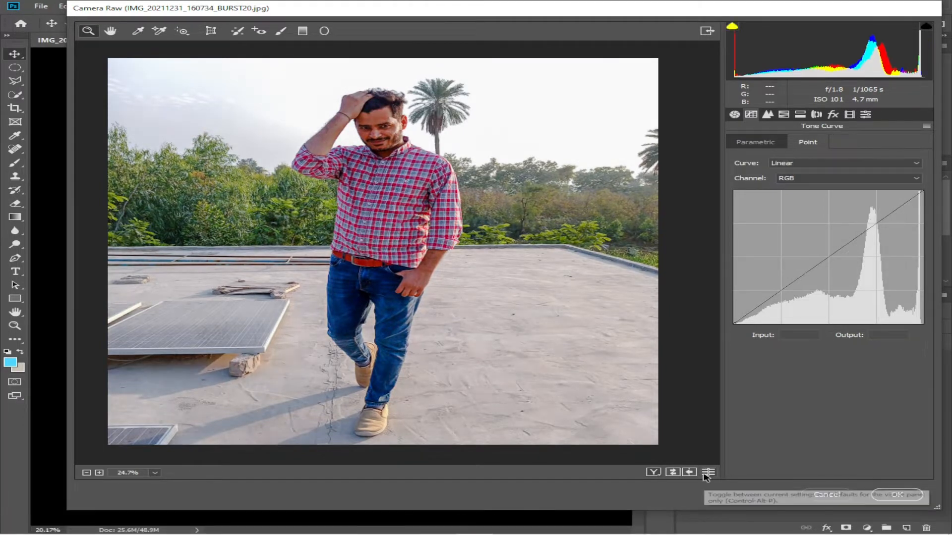
click(705, 474)
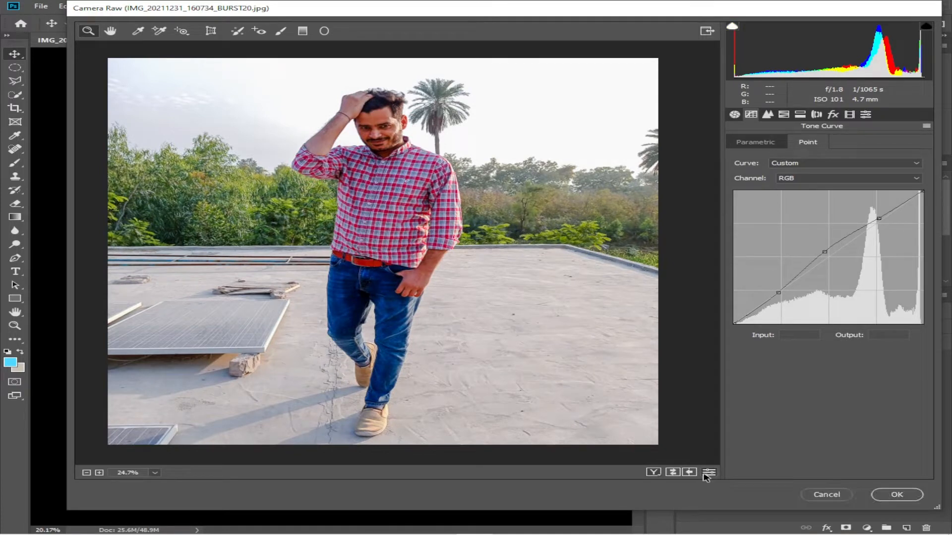
click(706, 473)
click(705, 473)
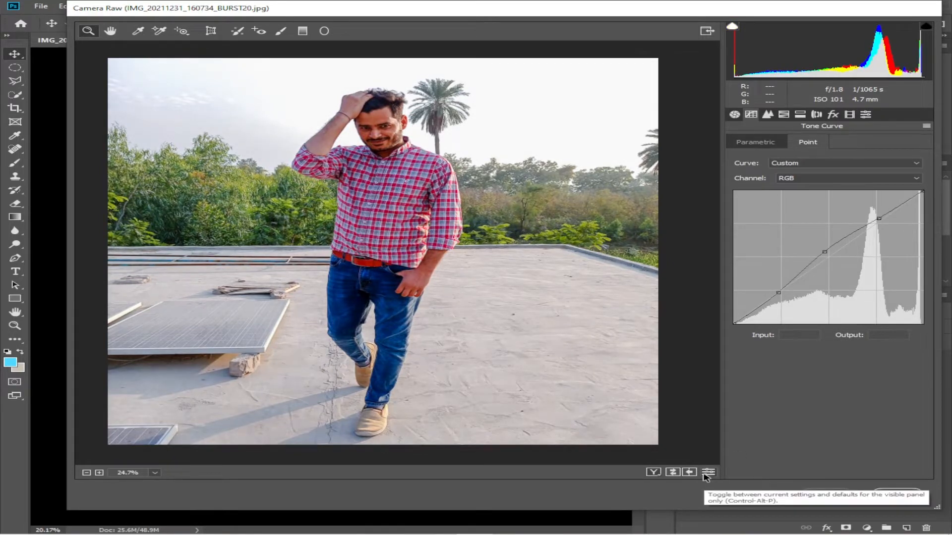
In HSL Hue, shift Reds to +18 and slightly adjust the Oranges, Yellows and other hues
click(783, 115)
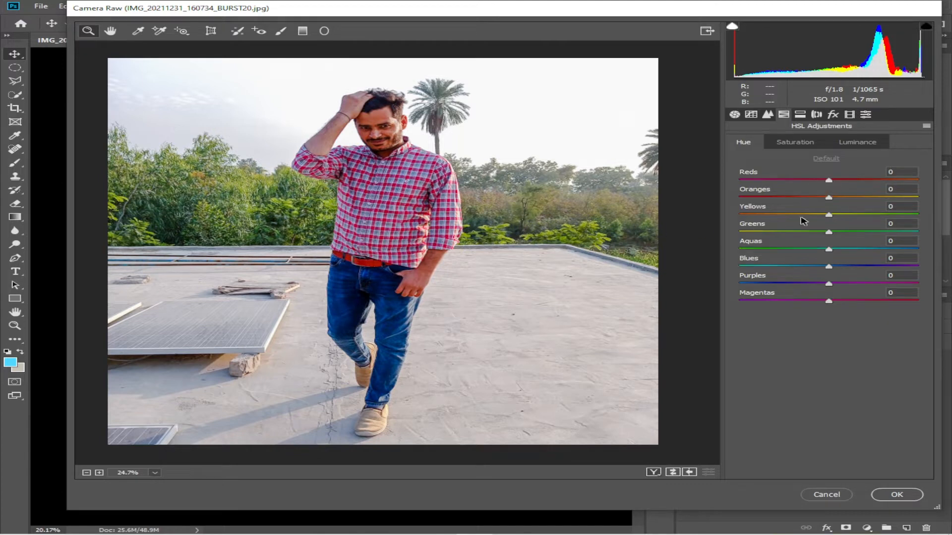
mouse_move(831, 184)
mouse_down()
mouse_move(867, 181)
mouse_move(819, 184)
mouse_move(845, 183)
mouse_move(823, 201)
mouse_move(836, 198)
mouse_up()
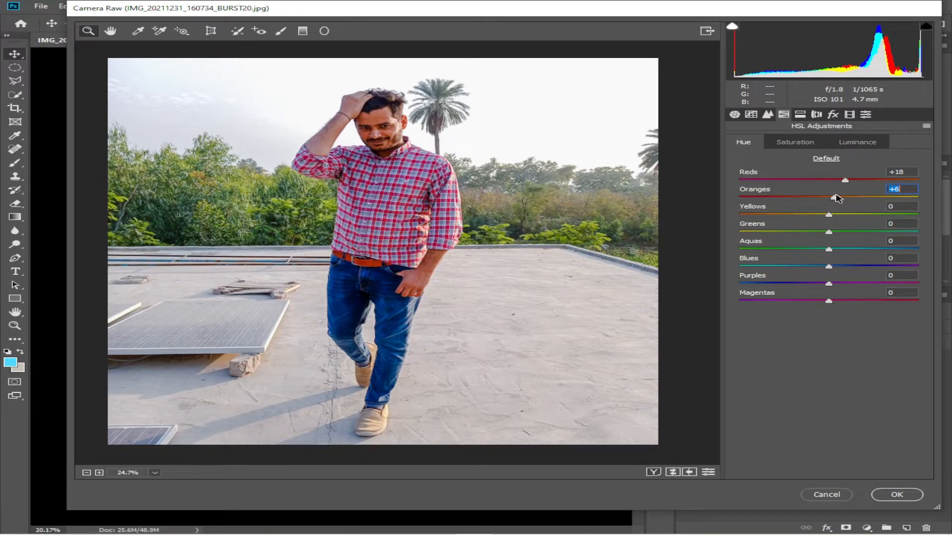
drag(835, 195, 836, 199)
drag(829, 199, 832, 198)
mouse_move(829, 217)
mouse_down()
mouse_move(819, 217)
mouse_move(826, 216)
mouse_up()
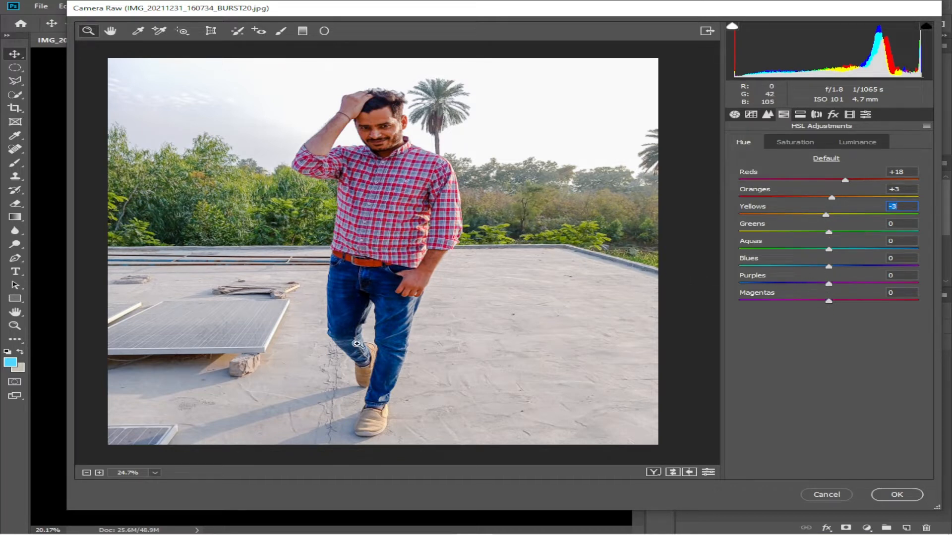
mouse_move(830, 270)
mouse_down()
mouse_move(865, 272)
mouse_move(818, 272)
mouse_move(848, 267)
mouse_move(815, 287)
mouse_move(825, 286)
mouse_up()
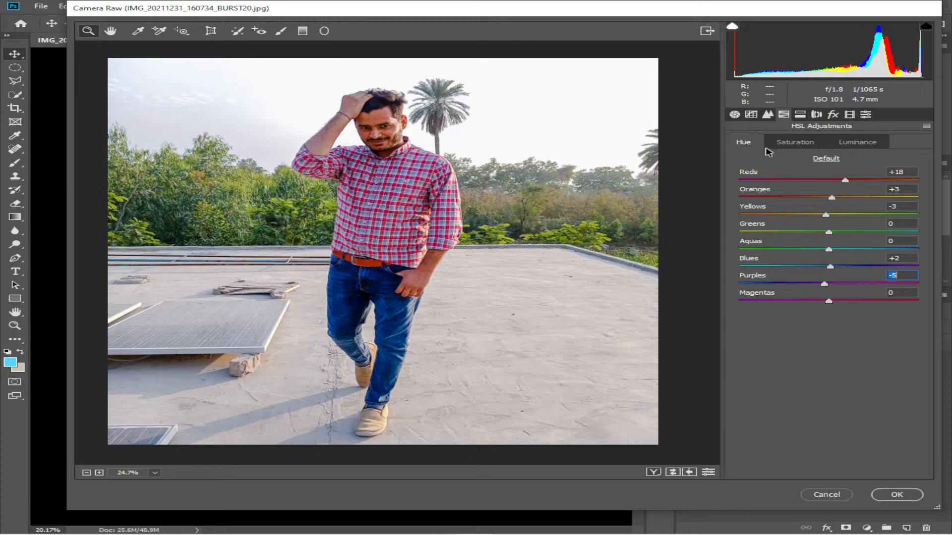
In HSL Saturation, set Reds +13, Oranges +3, Yellows +2, Blues +59 and raise Aquas slightly
click(802, 147)
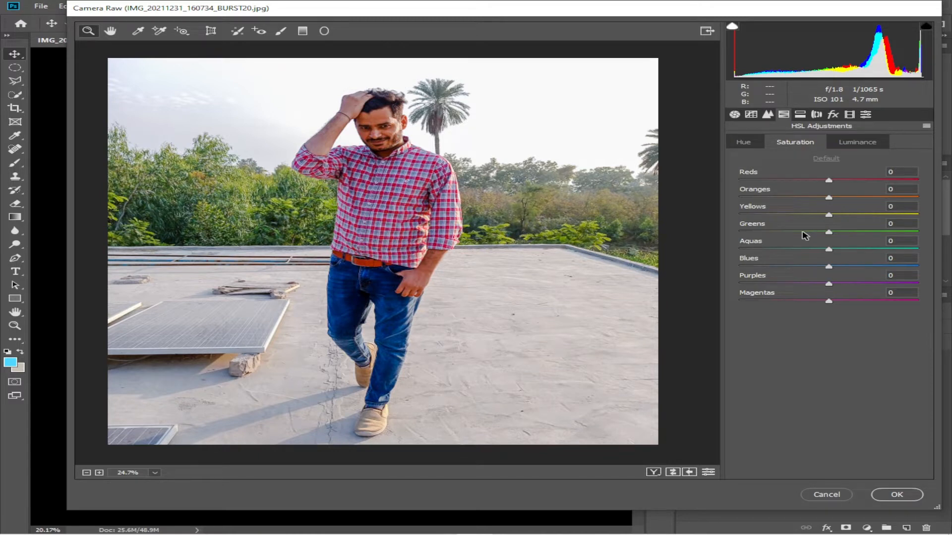
mouse_move(829, 182)
mouse_down()
mouse_move(856, 181)
mouse_move(841, 182)
mouse_move(831, 199)
mouse_up()
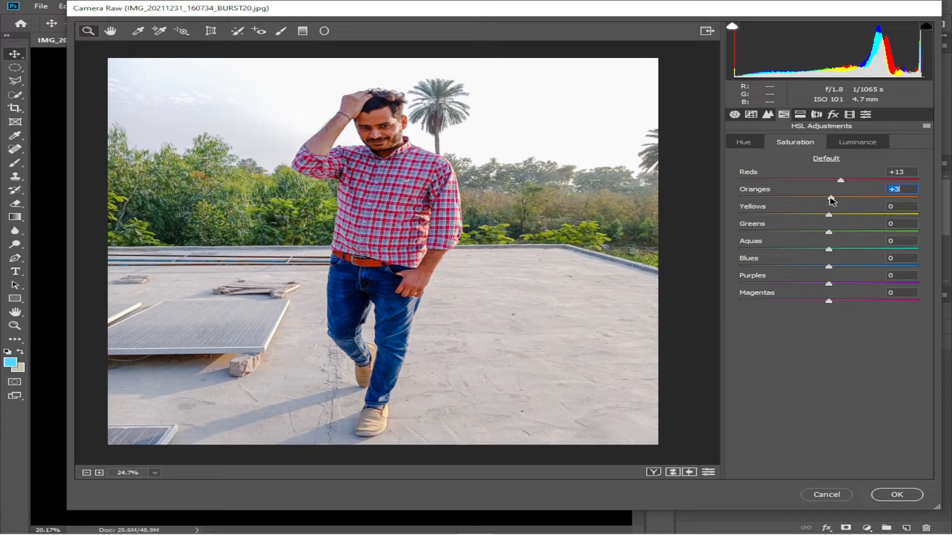
drag(828, 215, 831, 217)
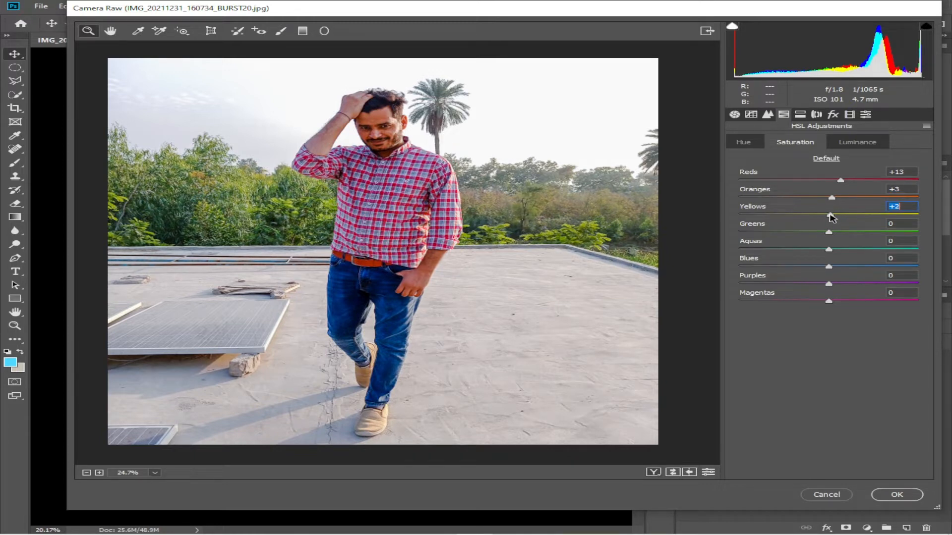
drag(828, 267, 882, 269)
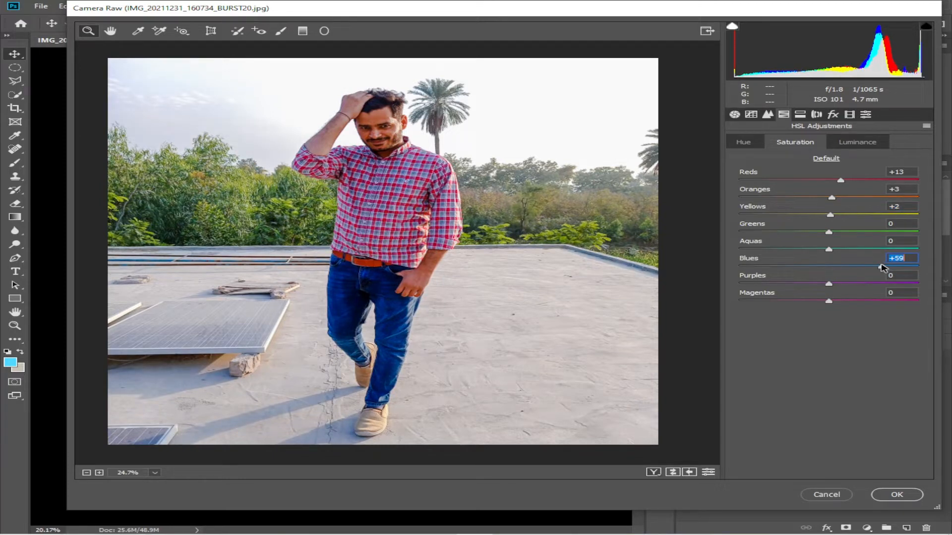
drag(828, 250, 841, 253)
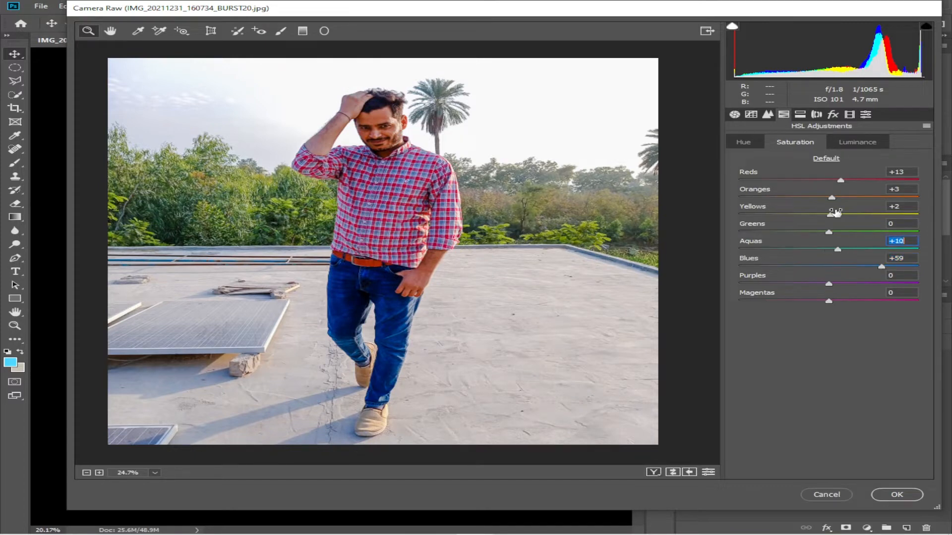
In HSL Luminance, set Reds to +8, Blues to +48 and lower Aquas slightly
click(860, 147)
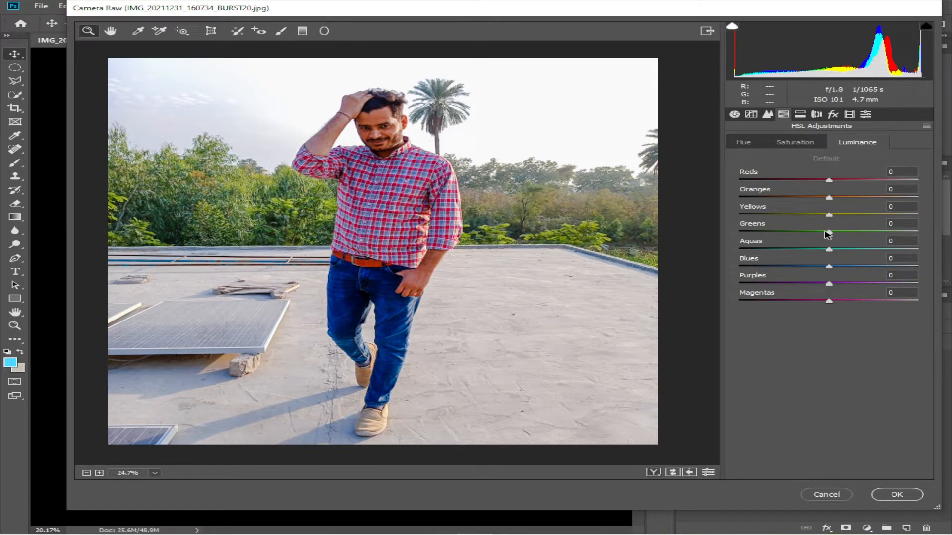
drag(830, 180, 886, 181)
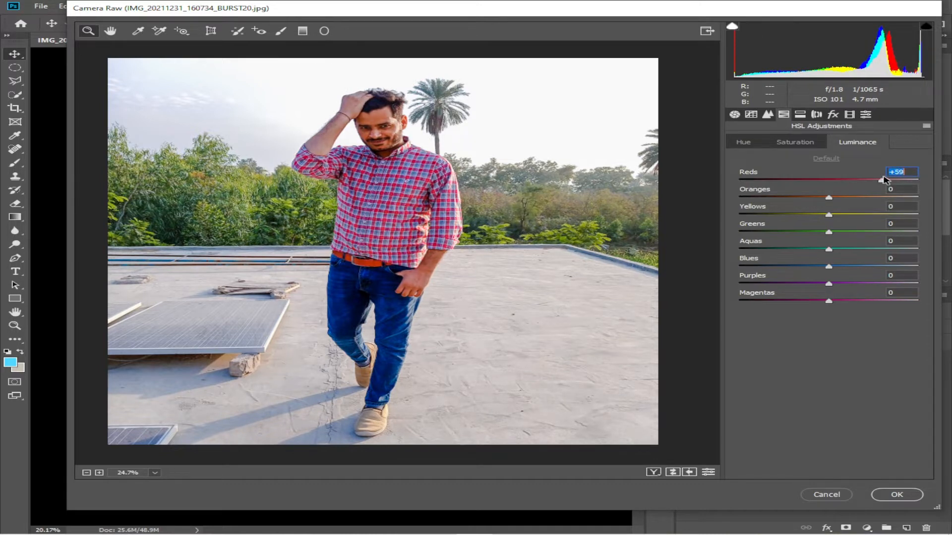
drag(886, 181, 838, 185)
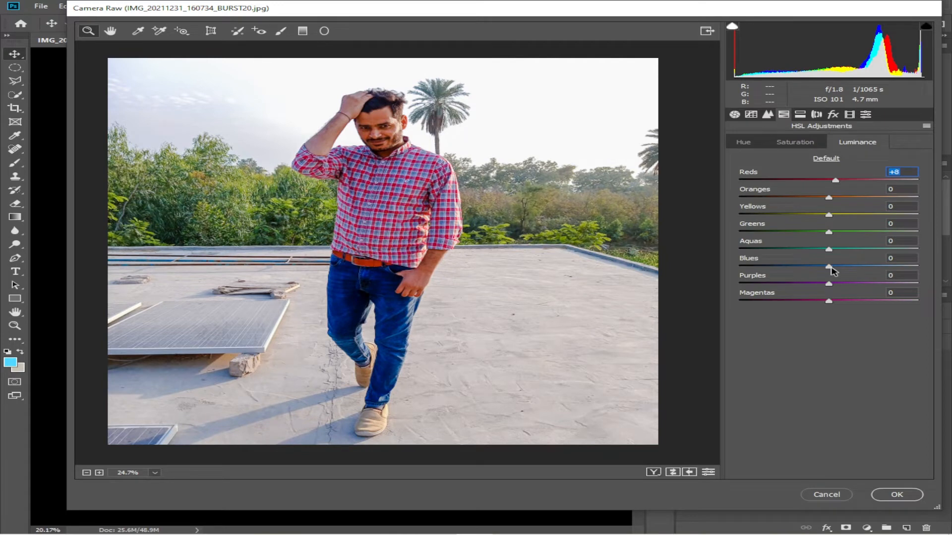
mouse_move(829, 268)
mouse_down()
mouse_move(803, 268)
mouse_move(873, 269)
mouse_move(813, 253)
mouse_move(830, 253)
mouse_up()
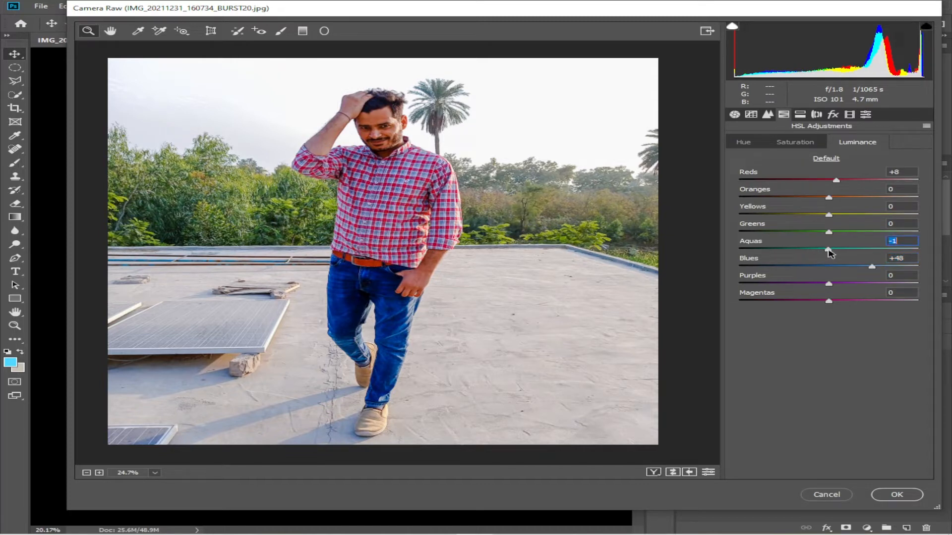
In the Detail panel, set the sharpening Amount to 12
click(767, 115)
drag(742, 159, 755, 159)
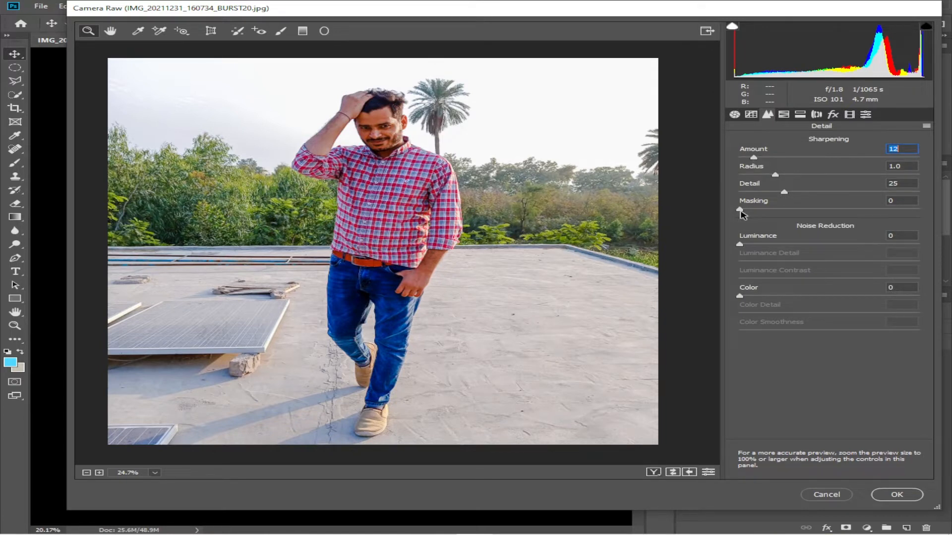
mouse_move(751, 213)
mouse_down()
mouse_move(772, 212)
mouse_move(750, 212)
mouse_up()
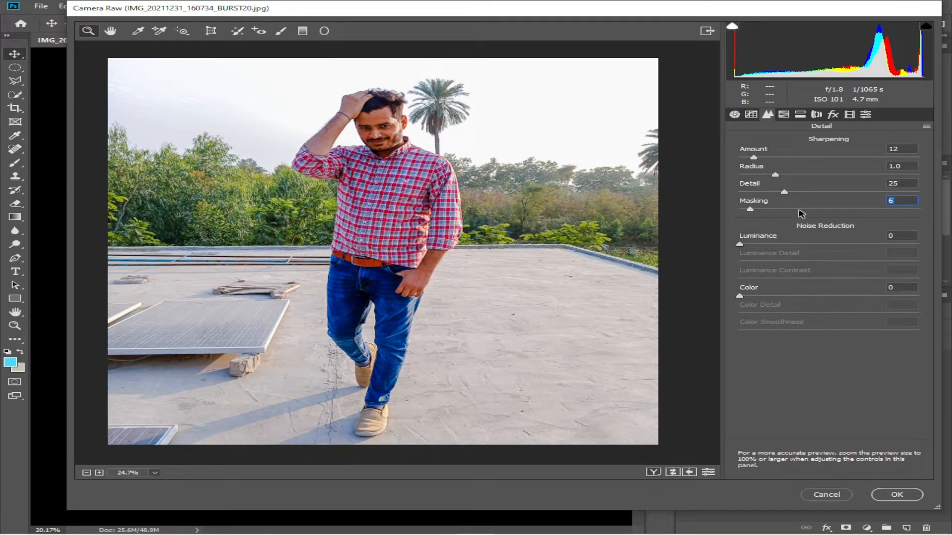
Compare the Basic panel settings against their defaults
key(ctrl+alt+1)
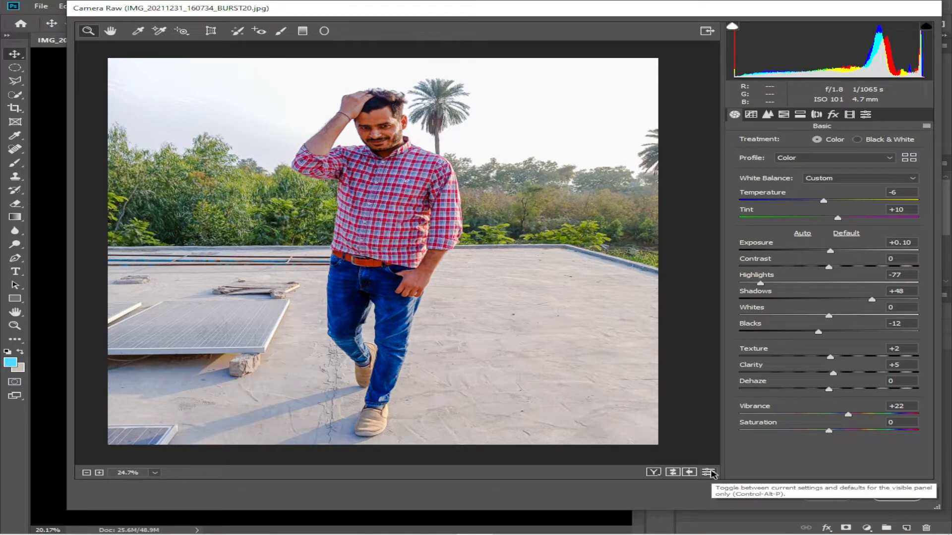
click(709, 472)
click(709, 472)
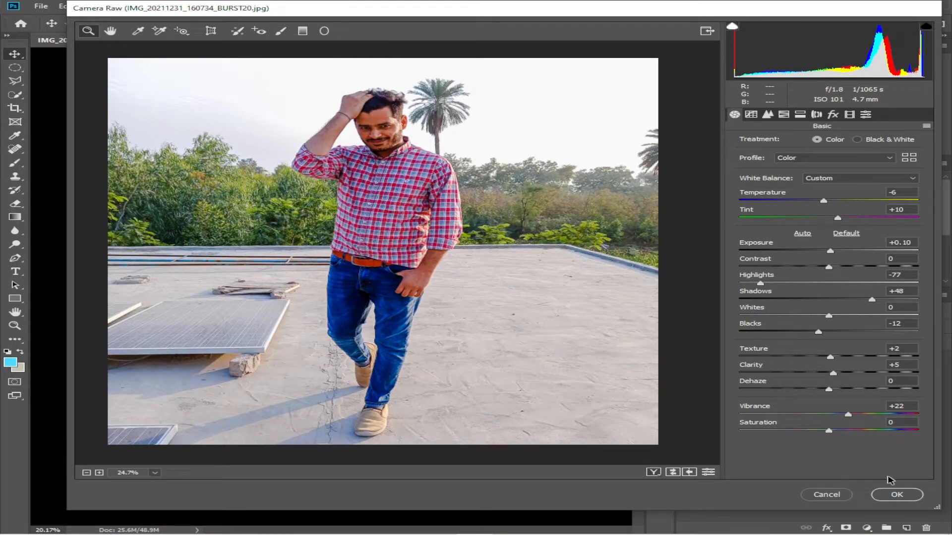
Raise Saturation slightly and apply the Camera Raw Filter
drag(831, 431, 841, 434)
click(882, 498)
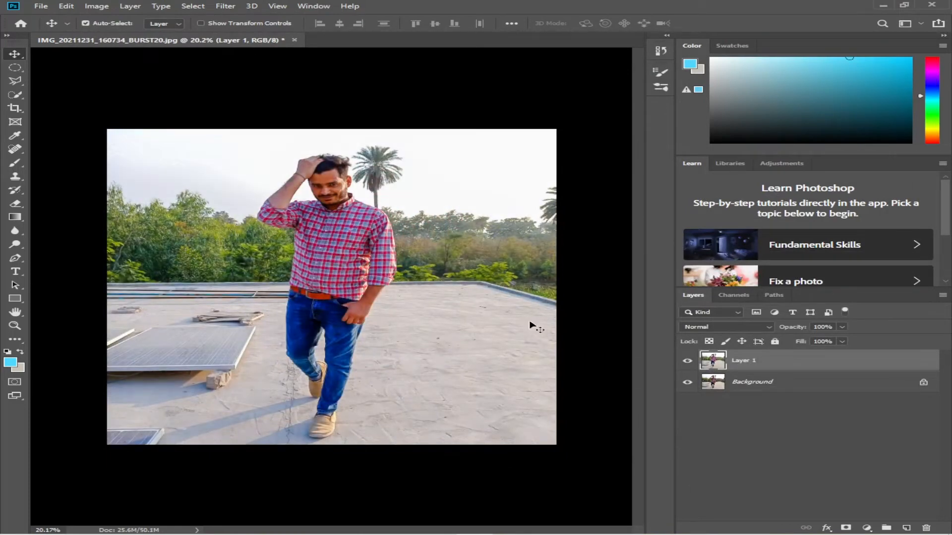
Toggle the graded layer's visibility to compare before and after, and zoom in on the face
click(687, 364)
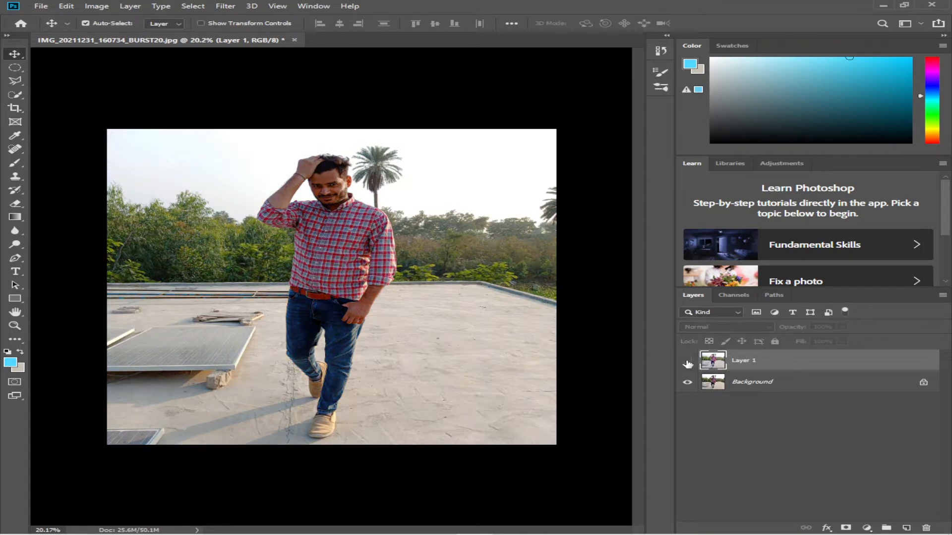
click(687, 363)
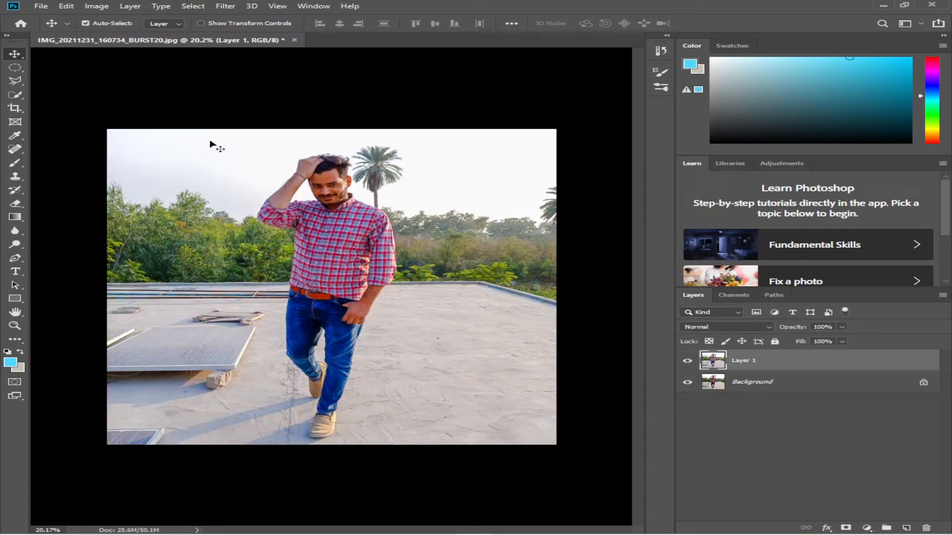
scroll(321, 186, up, 6)
scroll(321, 186, up, 11)
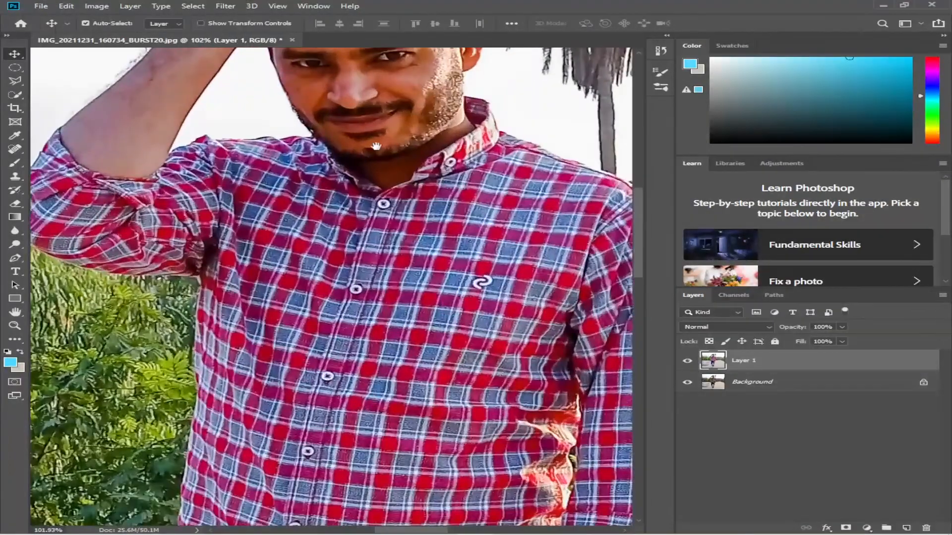
drag(377, 147, 362, 316)
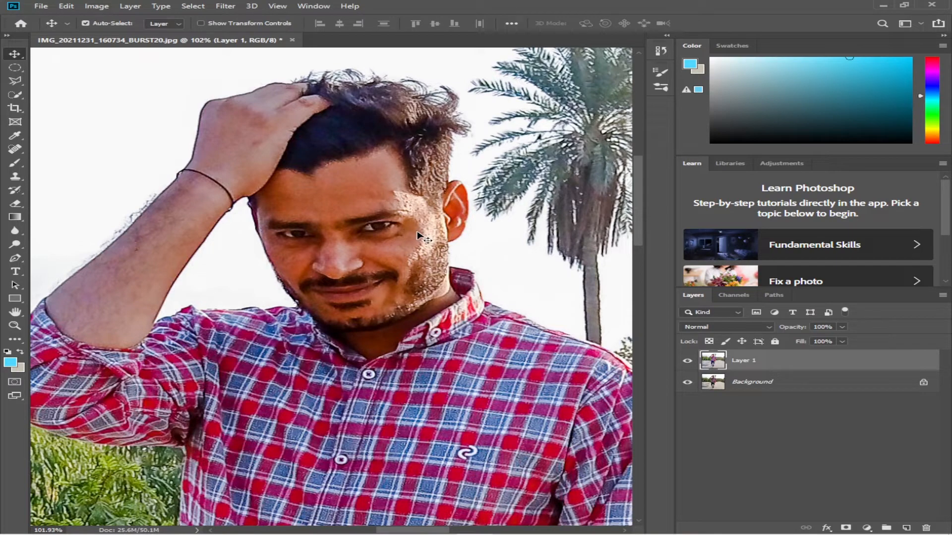
scroll(386, 233, up, 4)
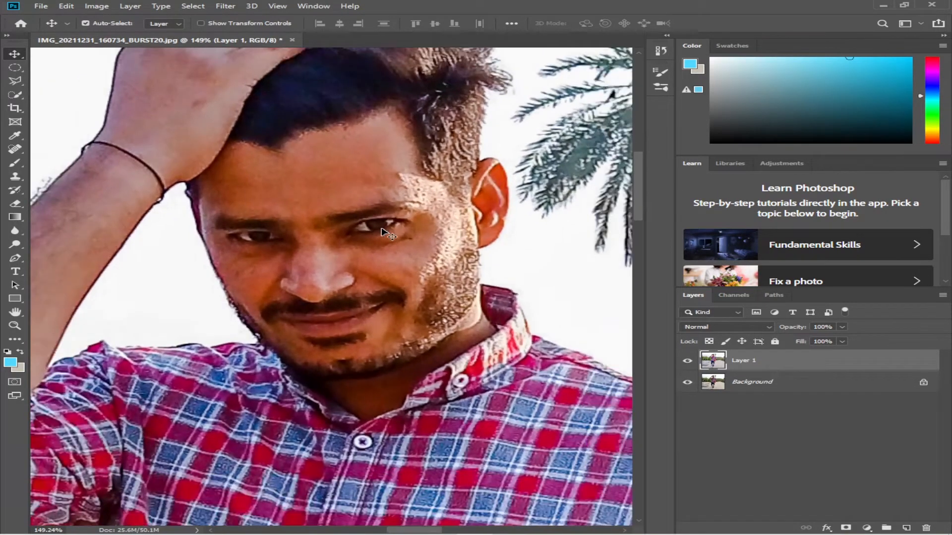
drag(386, 233, 425, 253)
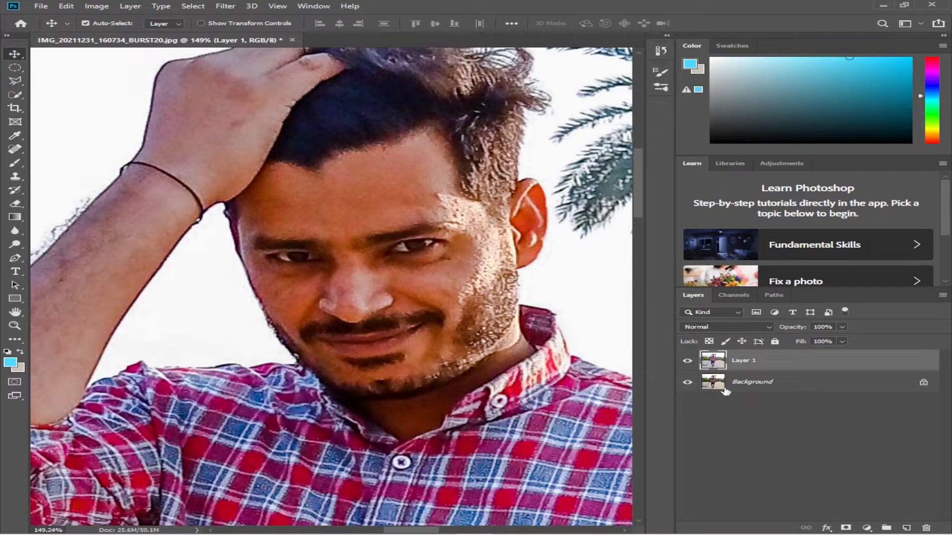
Duplicate the graded layer and rename the lower one Orignal
key(ctrl)
key(ctrl+j)
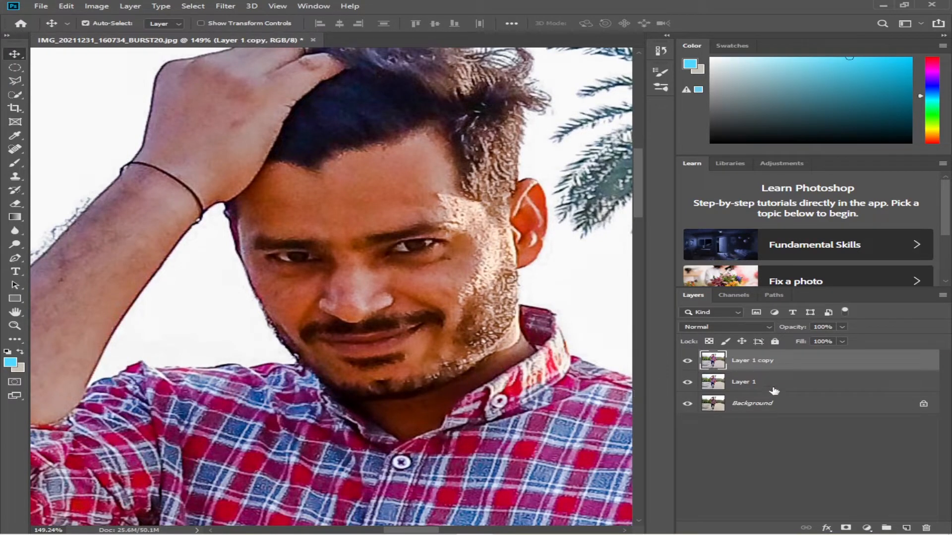
double_click(742, 382)
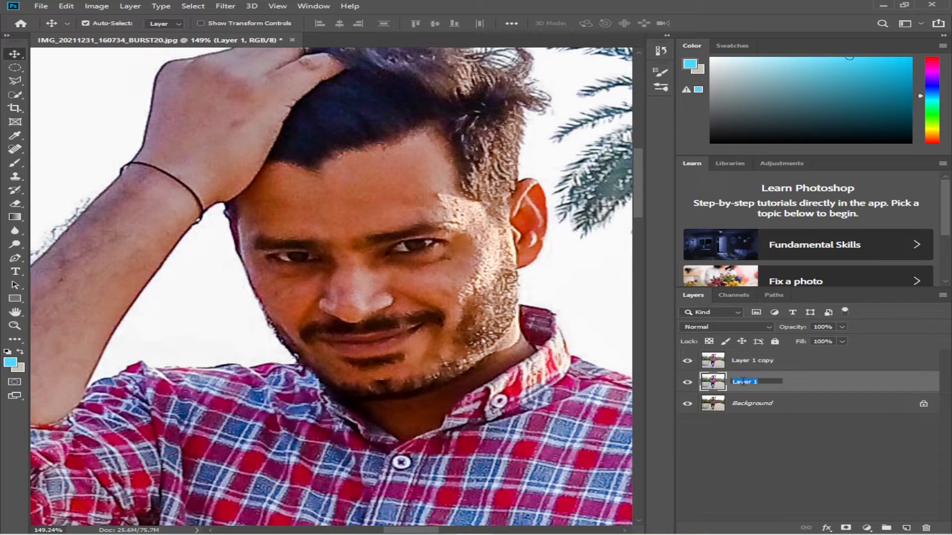
text(original)
Rename the top copy layer Healing
double_click(763, 359)
text(H)
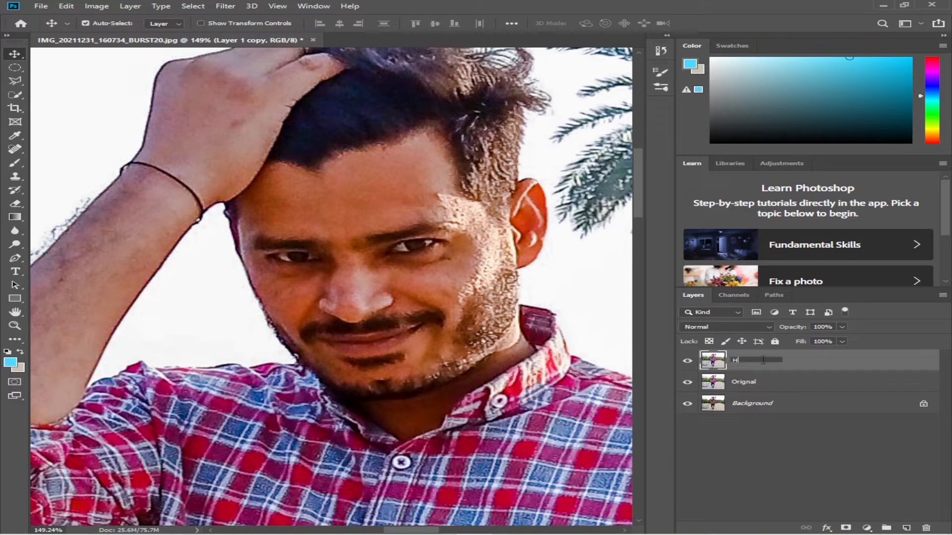
text(ealing)
key(Return)
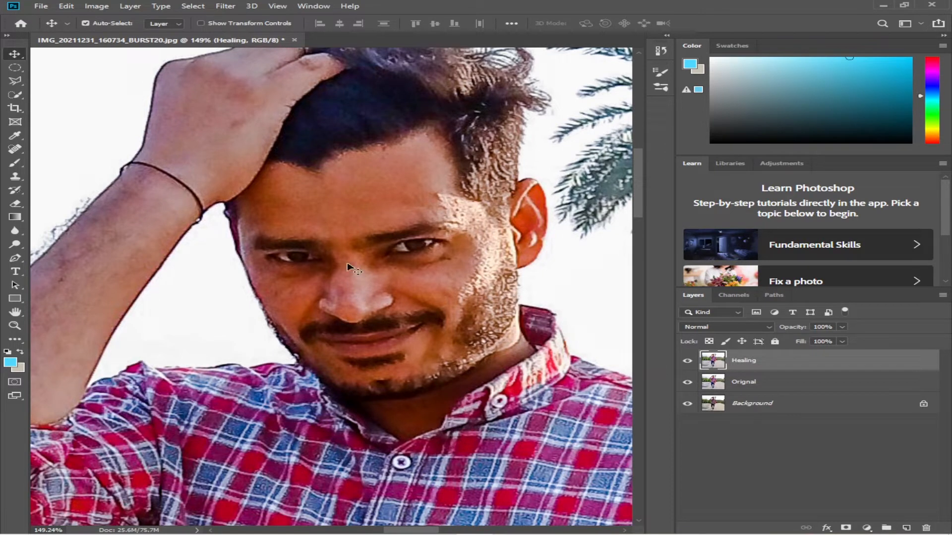
With the Spot Healing Brush, remove blemishes along the right cheek and beard line
click(15, 148)
right_click(15, 148)
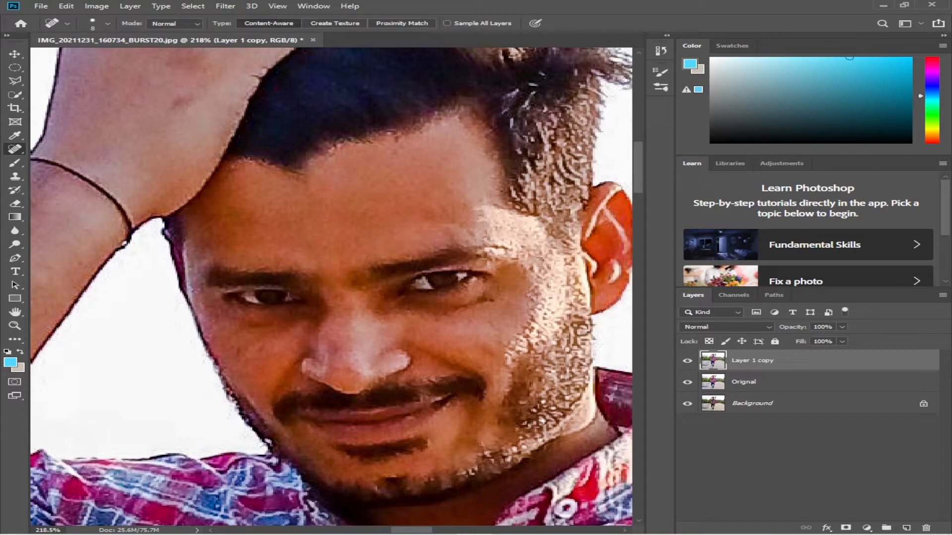
click(538, 290)
click(550, 297)
click(545, 318)
click(537, 313)
click(550, 315)
click(534, 321)
click(527, 331)
click(526, 327)
click(528, 321)
click(530, 314)
click(533, 308)
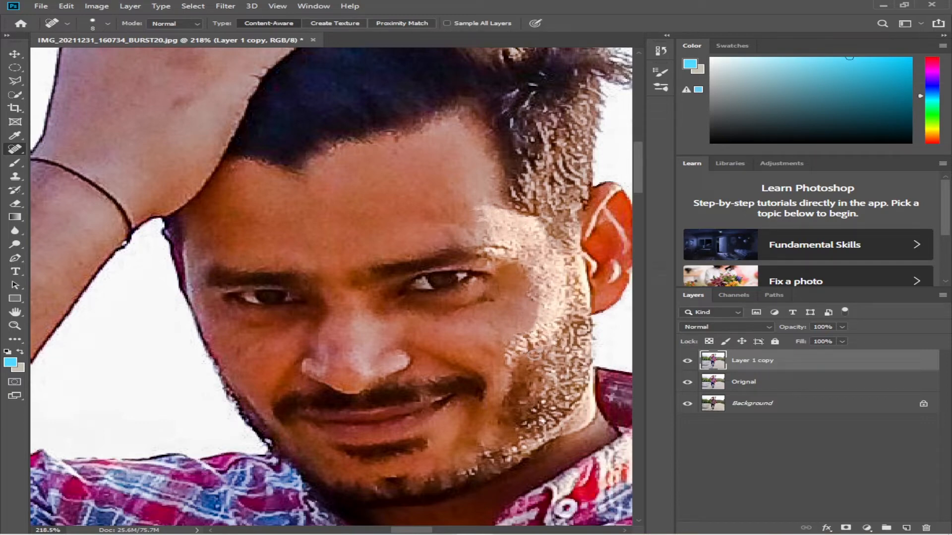
click(527, 338)
Spot-heal the blemishes on the forehead
click(440, 213)
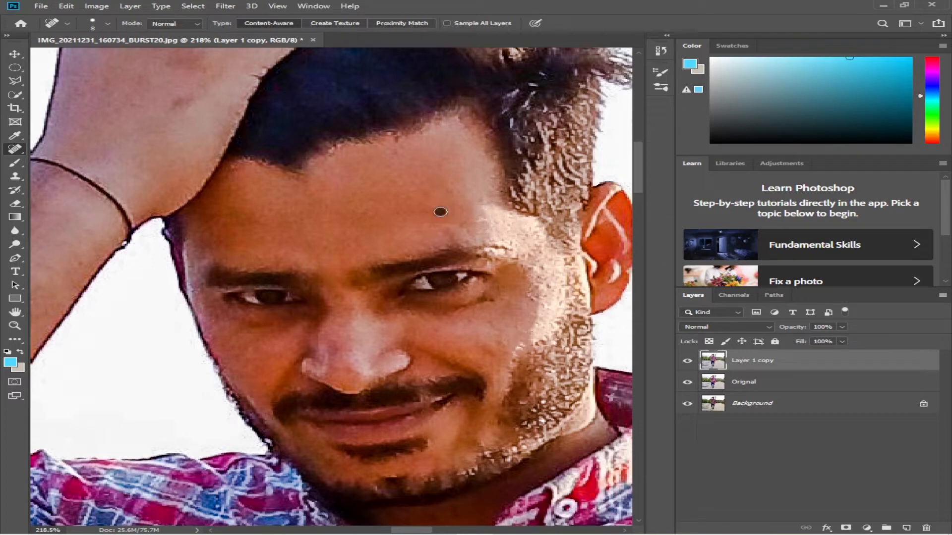
click(485, 204)
click(481, 202)
Toggle the healed layer's visibility repeatedly to compare the retouching
scroll(396, 233, down, 3)
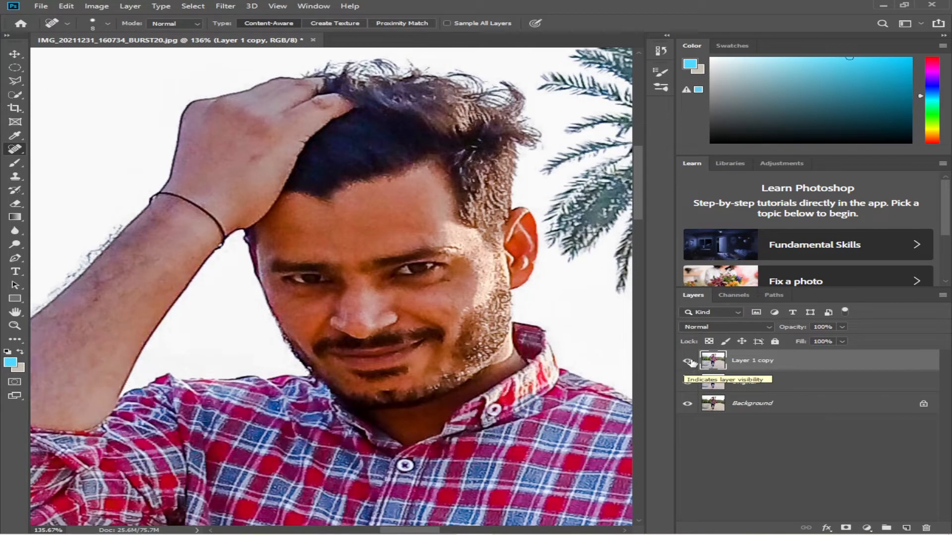
click(688, 361)
click(687, 361)
click(688, 361)
click(688, 361)
click(688, 361)
click(688, 361)
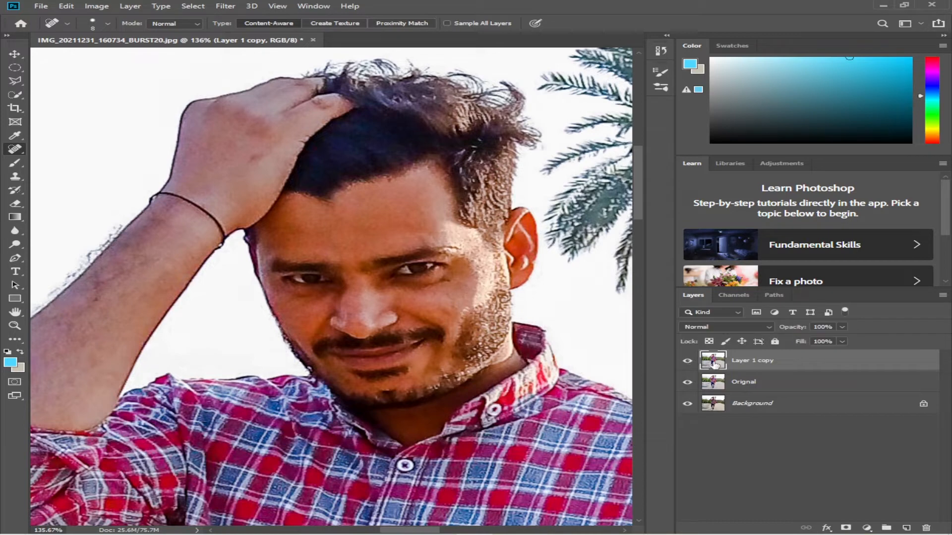
Name the healed top layer Healing
double_click(756, 361)
text(Healing)
key(Return)
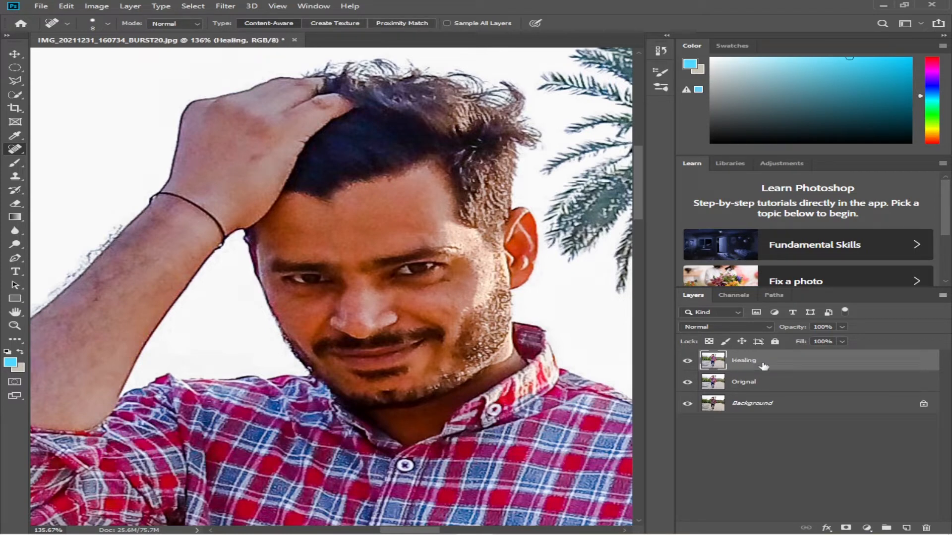
Duplicate the Healing layer and rename the copy Mixer
key(ctrl+j)
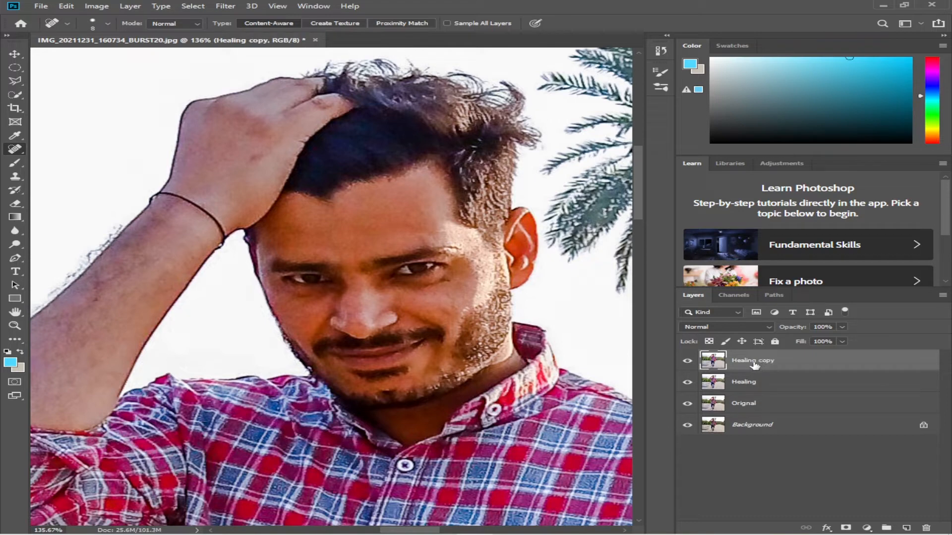
double_click(753, 361)
text(Mixer)
key(Return)
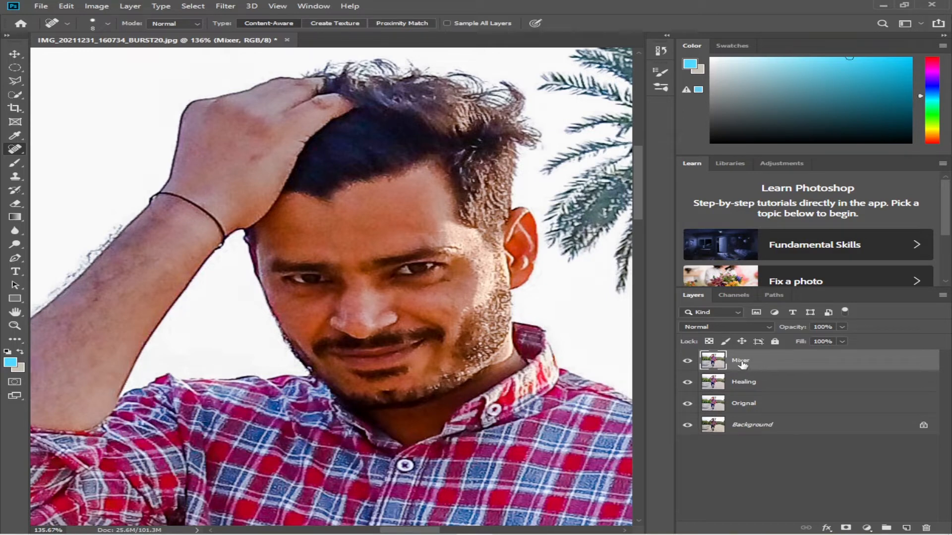
Select the Mixer Brush Tool
click(23, 169)
right_click(23, 169)
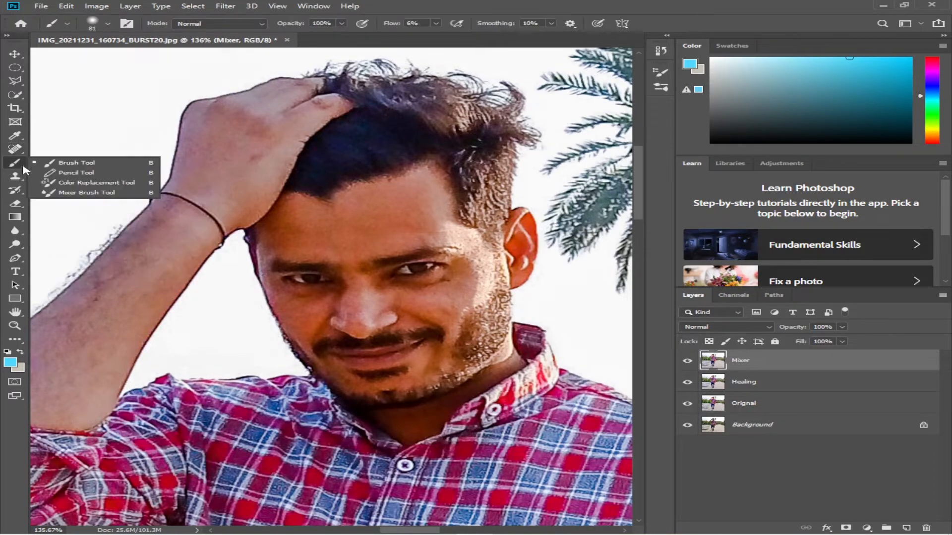
click(80, 193)
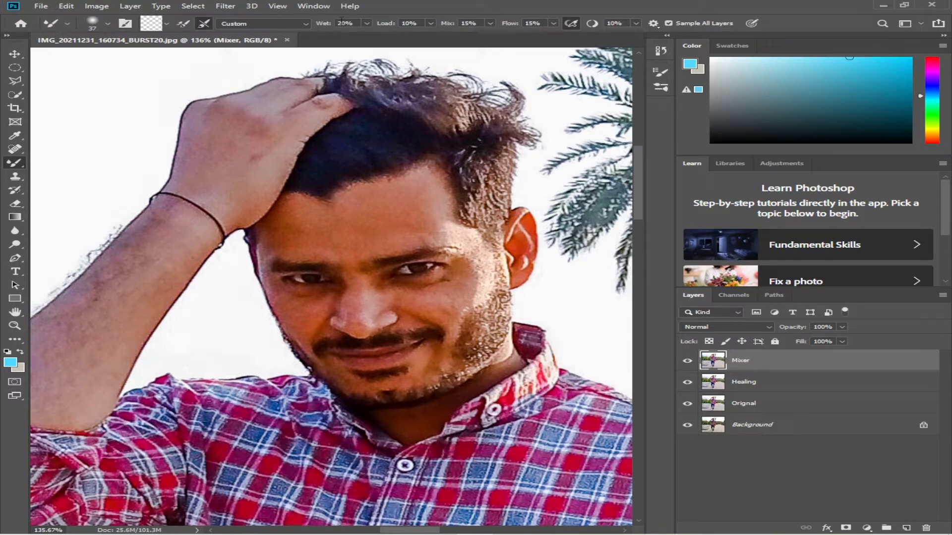
Pick a soft round brush at 81 px and lower its hardness to 0%
click(108, 23)
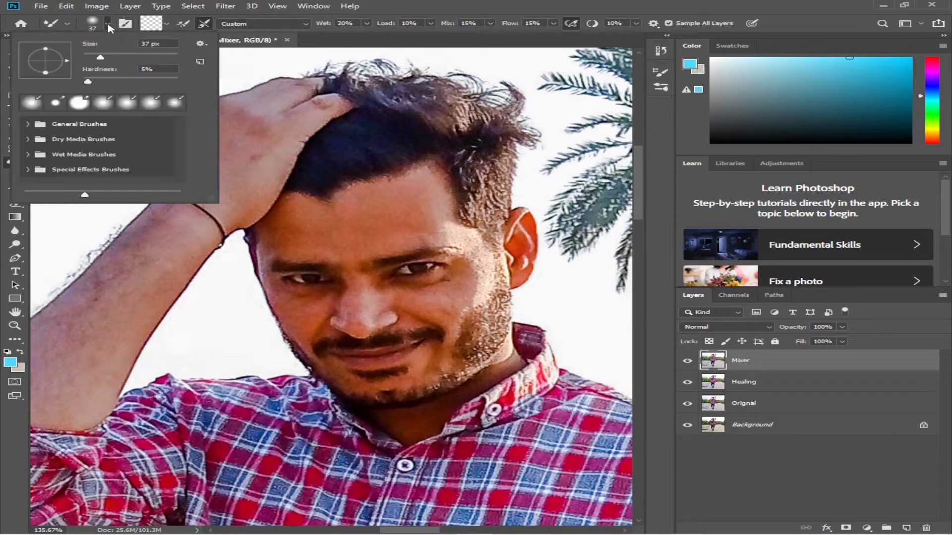
click(35, 107)
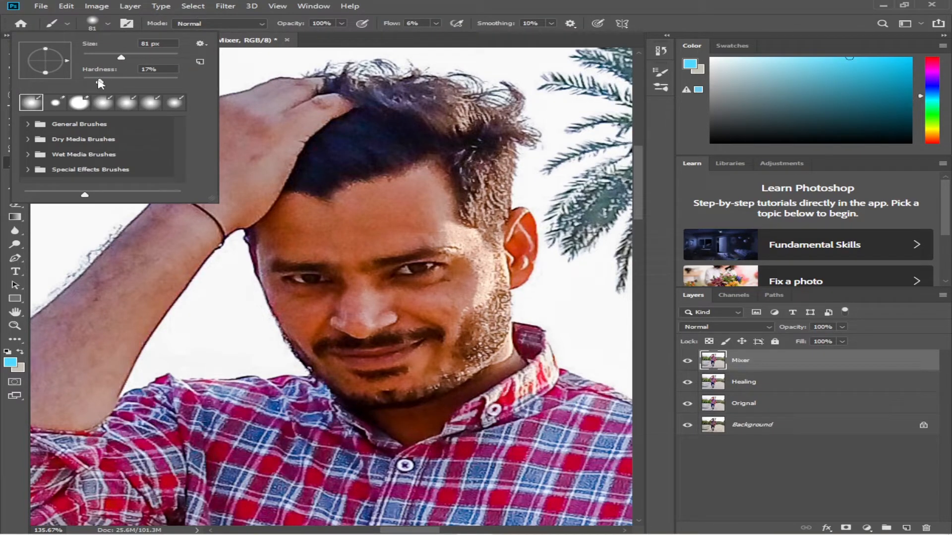
drag(99, 83, 82, 85)
key(Return)
In Brush Settings, set the brush tip spacing to 1%
click(130, 25)
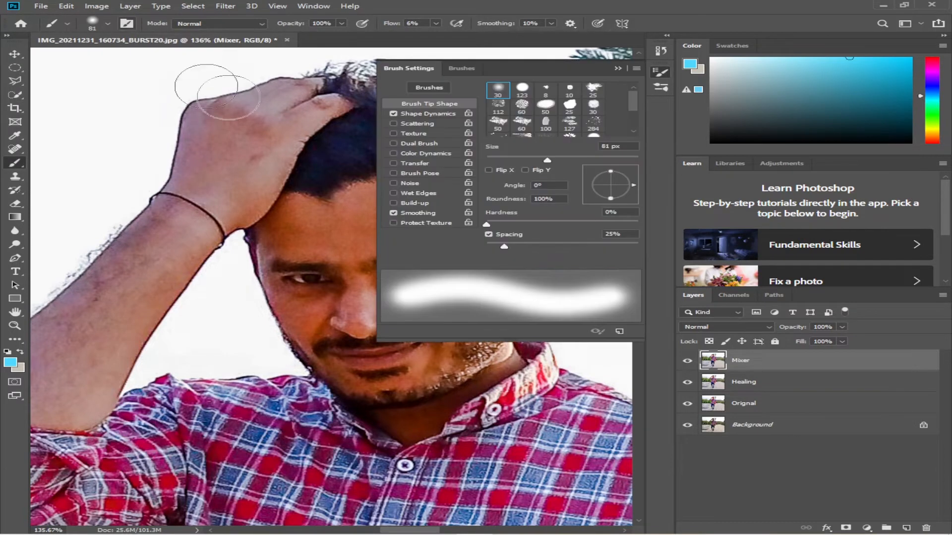
drag(503, 245, 506, 245)
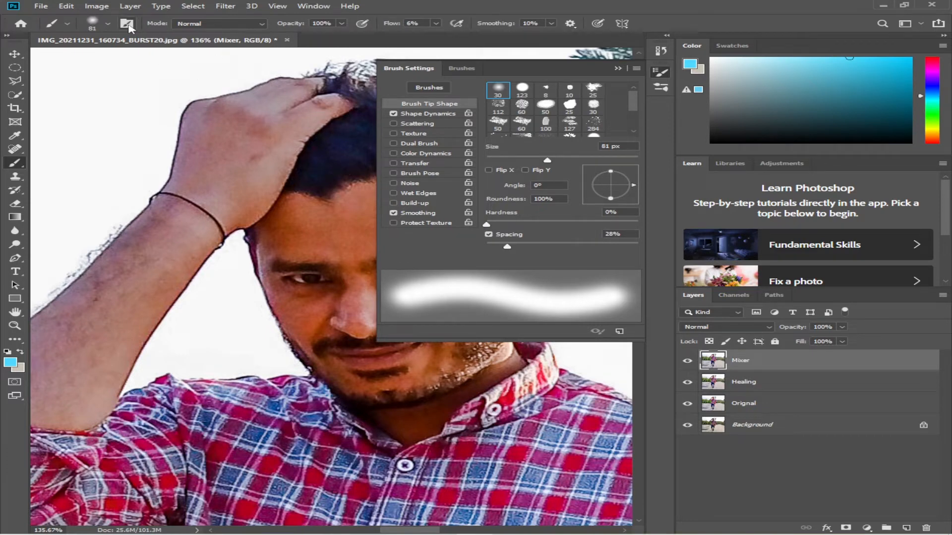
mouse_move(505, 245)
mouse_down()
mouse_move(486, 248)
mouse_move(521, 249)
mouse_move(486, 255)
mouse_up()
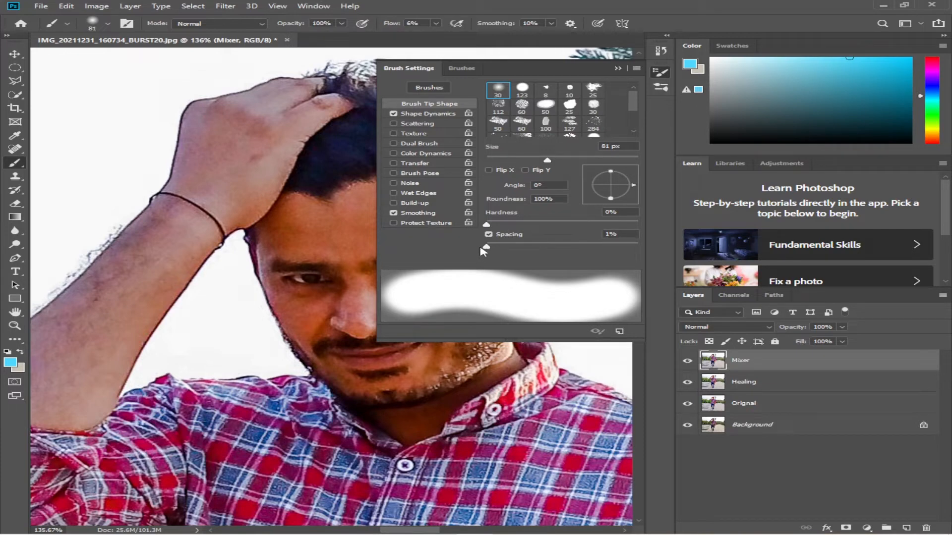
mouse_move(486, 251)
mouse_down()
mouse_move(602, 250)
mouse_move(487, 256)
mouse_up()
click(617, 69)
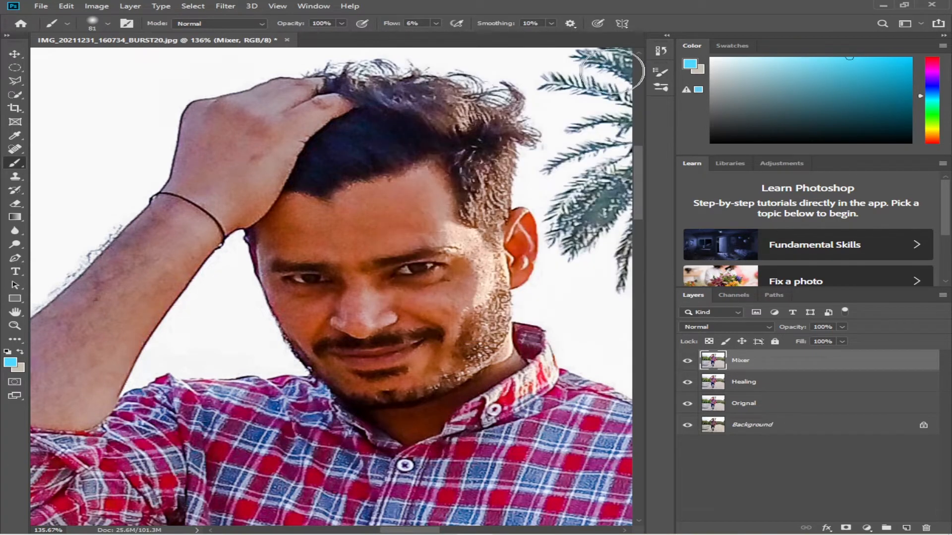
Switch back to the Mixer Brush and set its Wet amount to 15%
key(shift+b)
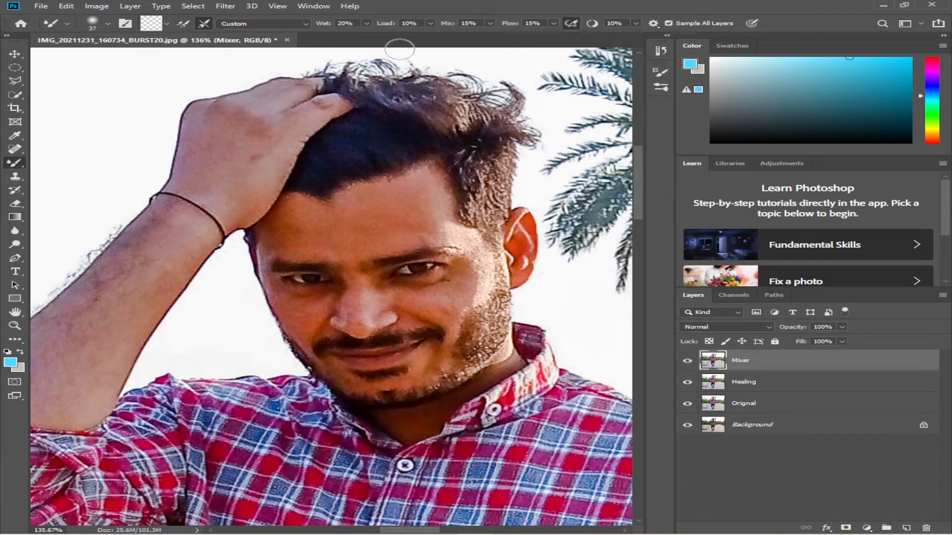
click(323, 25)
text(15)
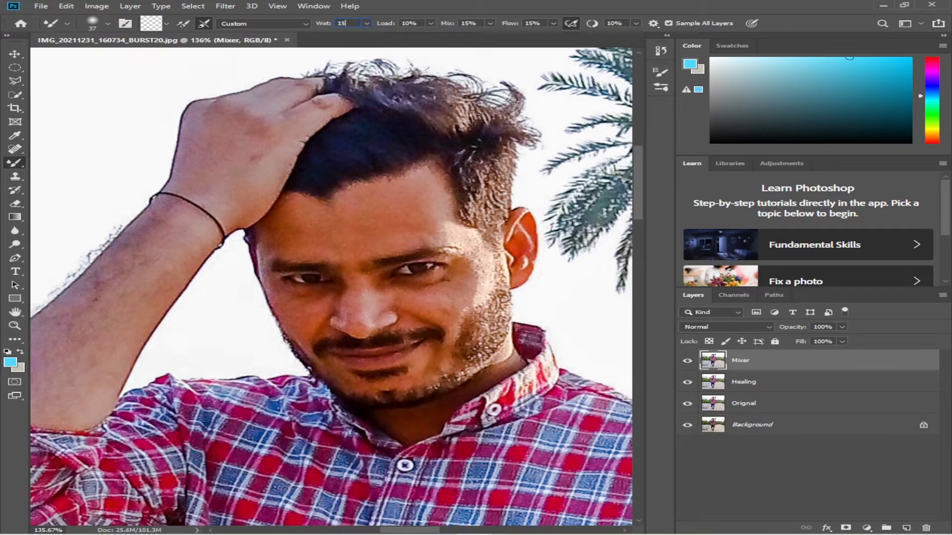
Set the Mixer Brush Load to 15% with Sample All Layers enabled
click(386, 25)
text(15)
key(Return)
click(635, 24)
click(668, 24)
click(668, 24)
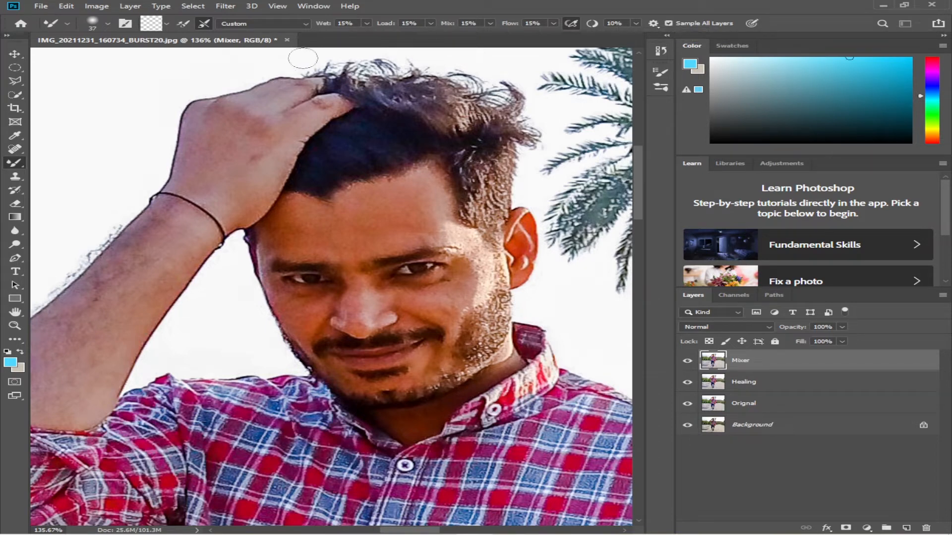
Toggle the Mixer Brush option to load the brush after each stroke
click(187, 24)
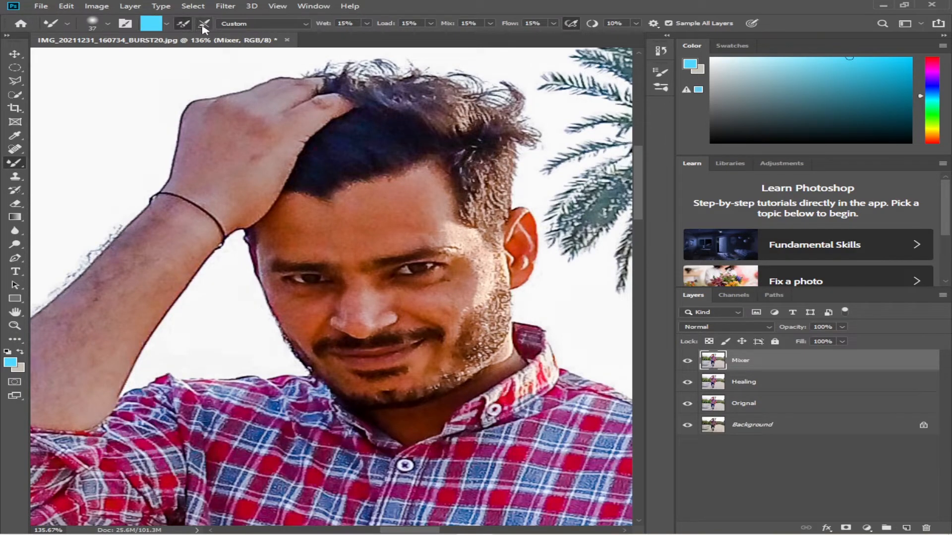
click(187, 25)
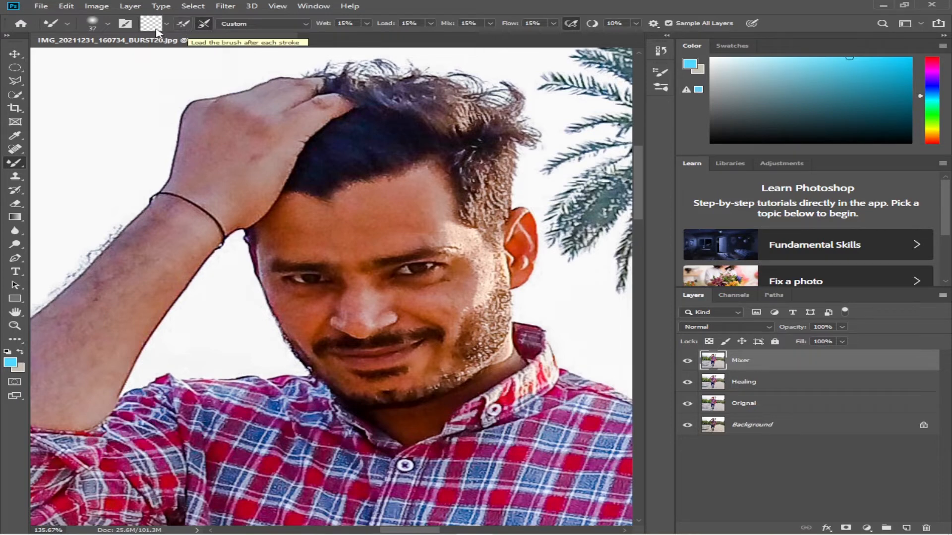
click(184, 28)
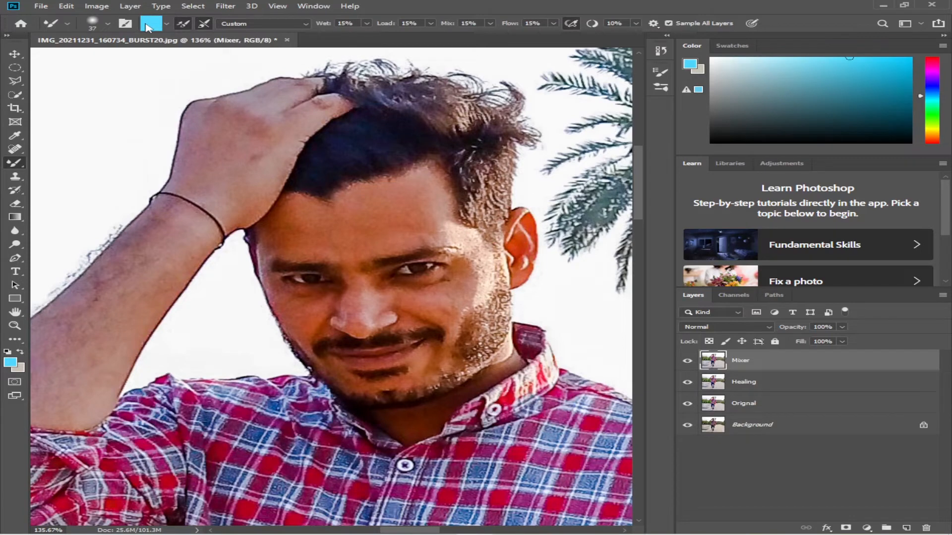
click(179, 27)
Enlarge the Mixer brush to about 56 px over the forehead
scroll(379, 232, up, 3)
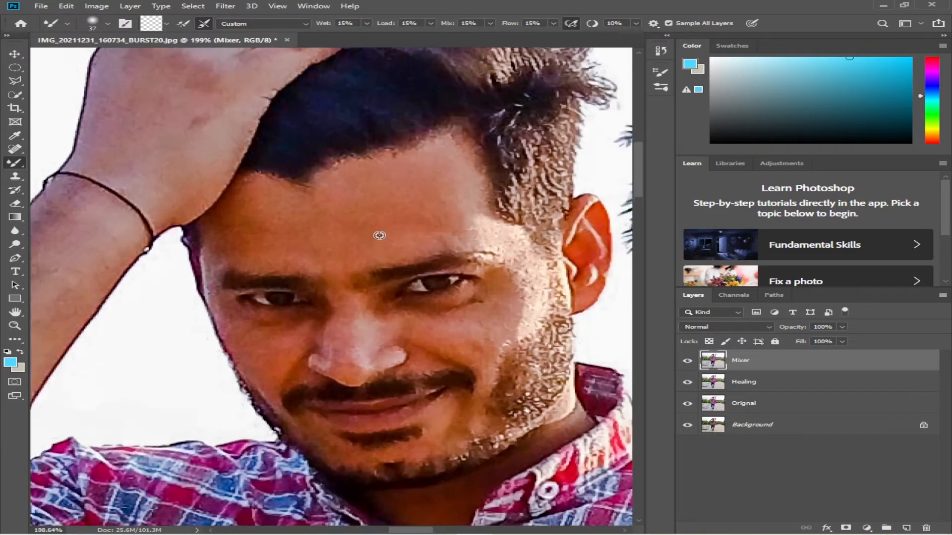
scroll(380, 235, up, 1)
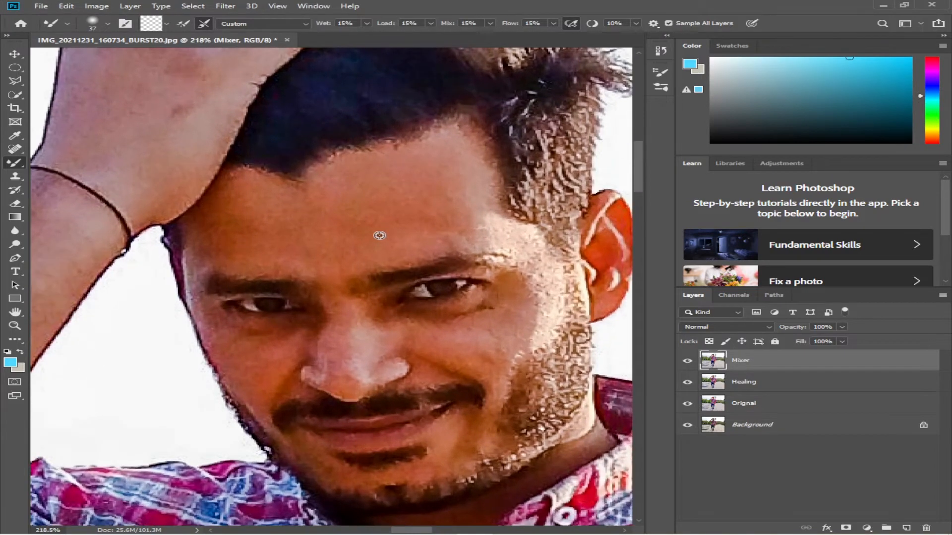
alt+right_click(394, 204)
drag(394, 205, 409, 210)
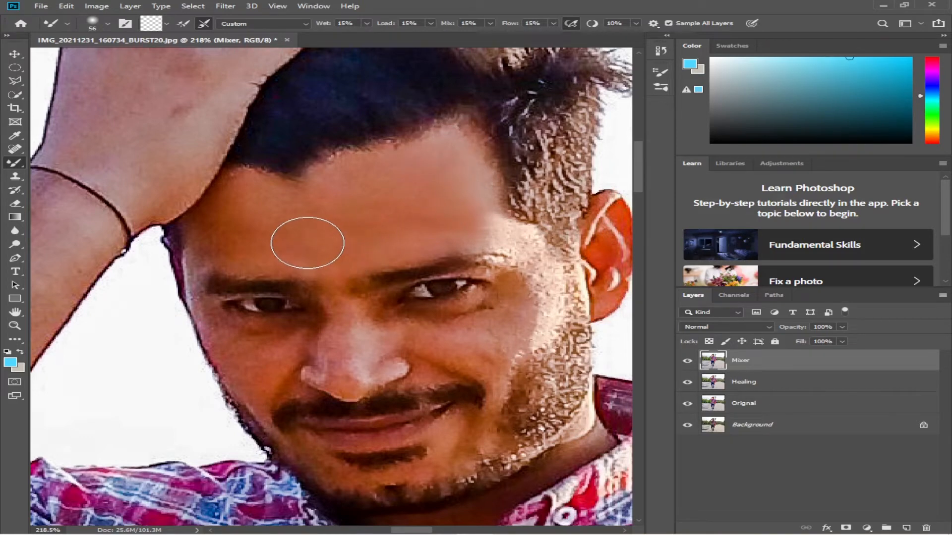
scroll(307, 242, up, 1)
scroll(307, 242, down, 2)
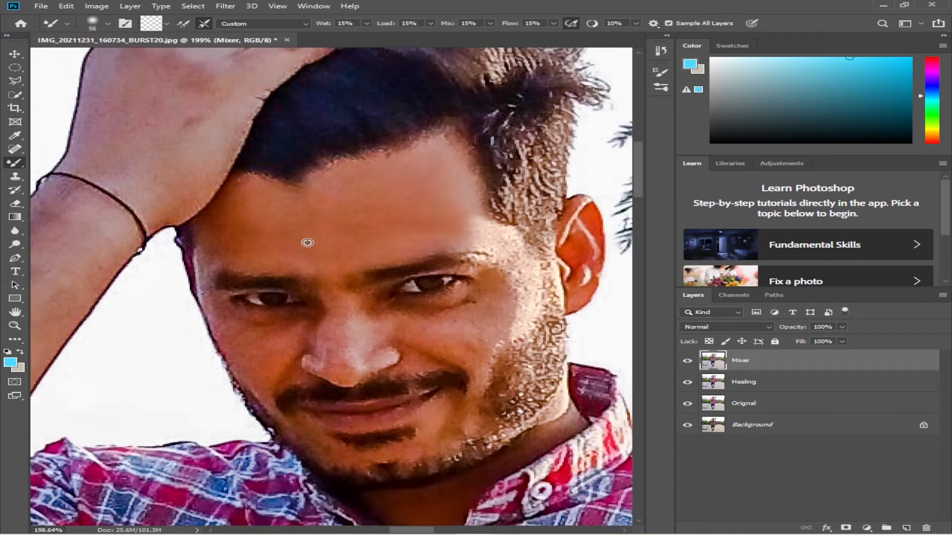
scroll(307, 242, down, 1)
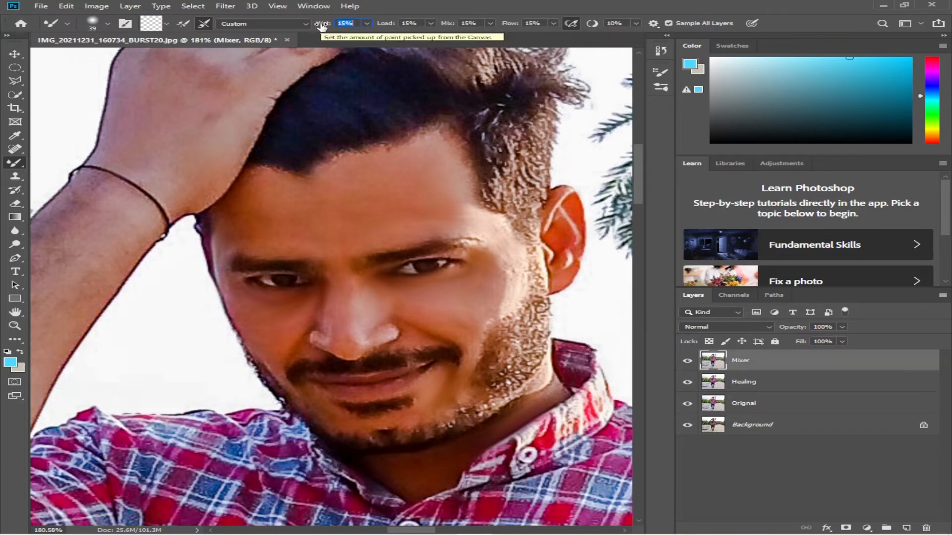
Set the Mixer Brush Wet amount to 19%
text(19)
key(Return)
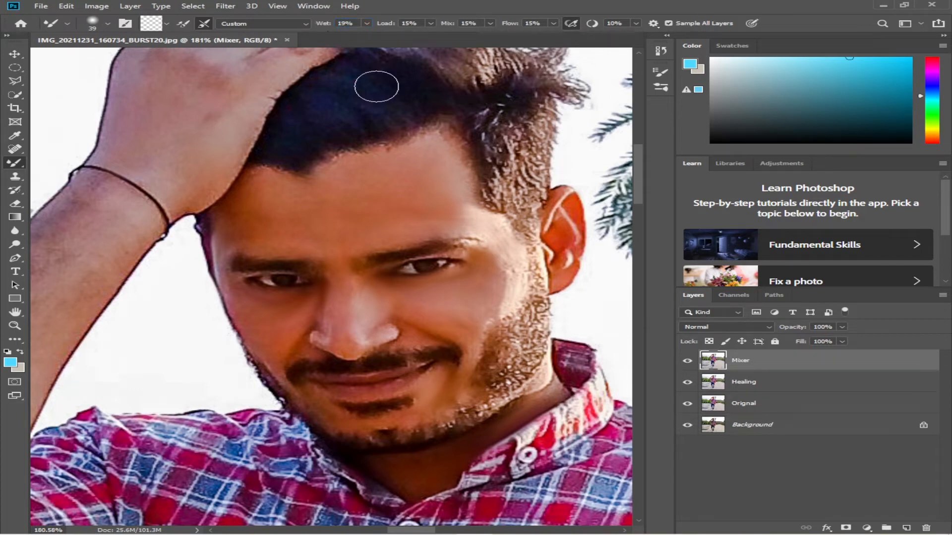
Resize the Mixer brush to about 58 px over the forehead
alt+right_click(416, 222)
mouse_move(417, 221)
mouse_down()
mouse_move(416, 240)
mouse_move(402, 230)
mouse_up()
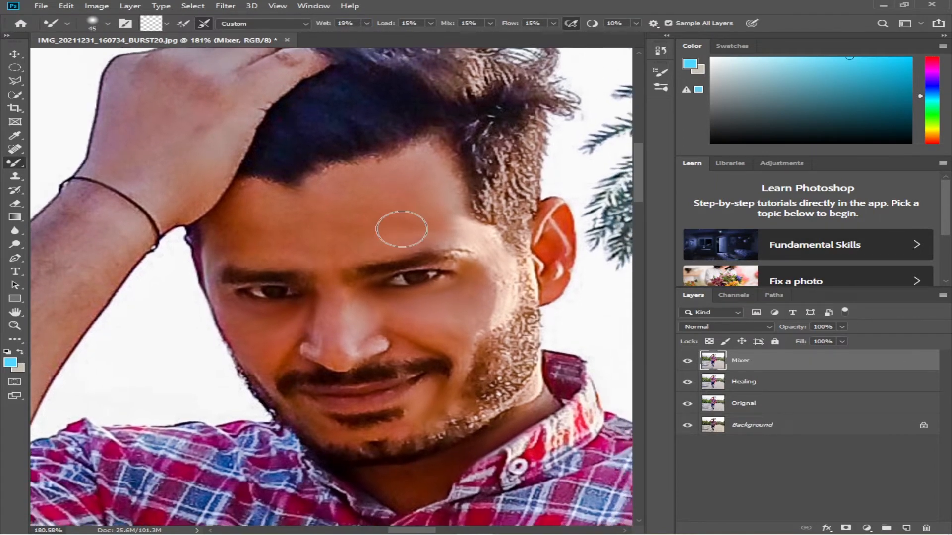
scroll(402, 229, up, 1)
alt+right_click(396, 207)
drag(397, 206, 404, 206)
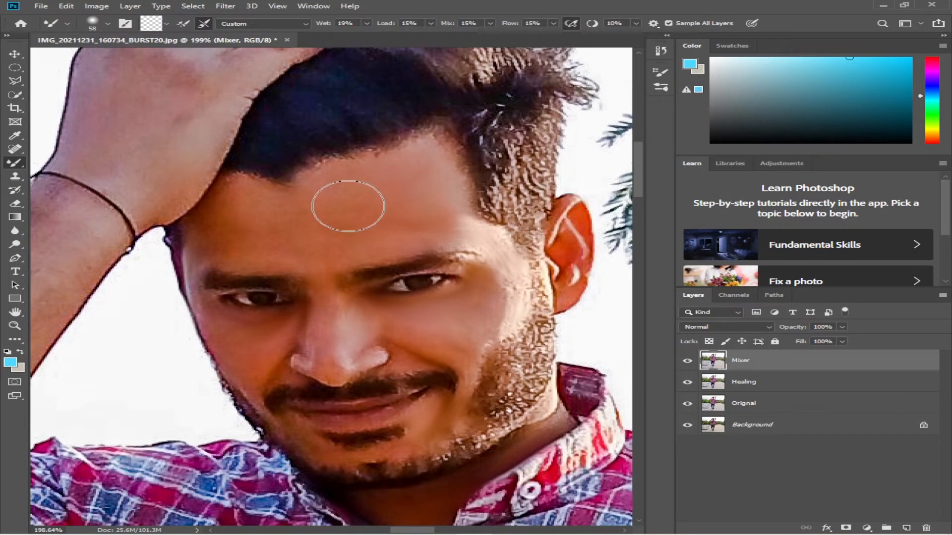
scroll(584, 375, down, 4)
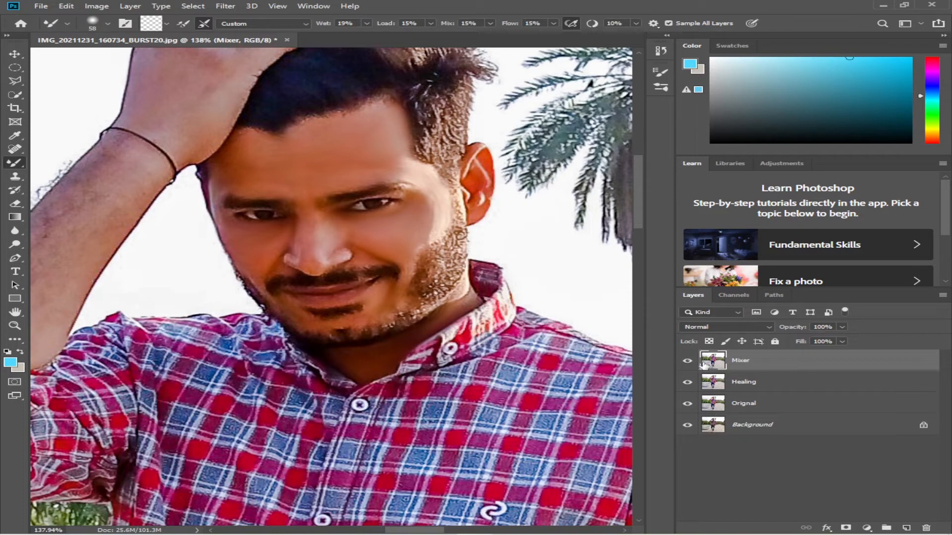
Toggle the Mixer layer's visibility to compare the retouched skin with the original
click(686, 363)
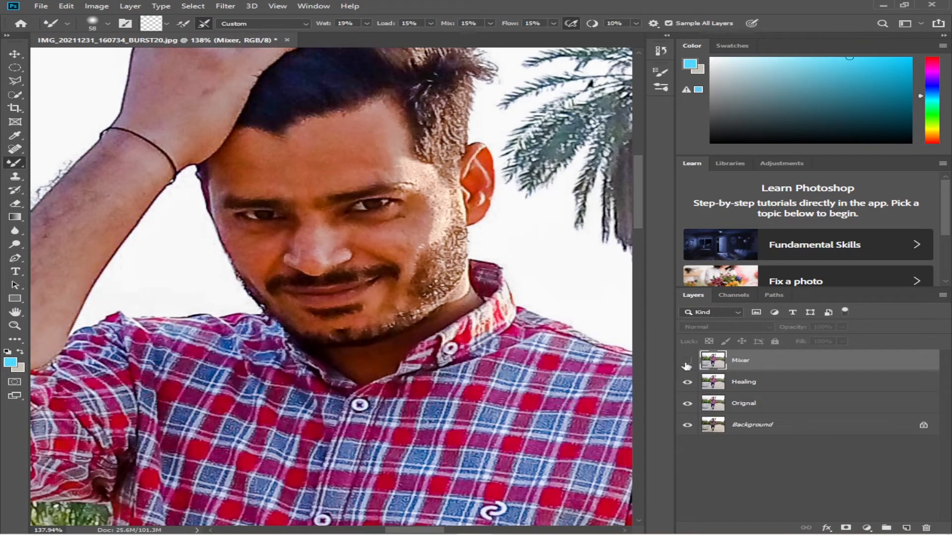
click(687, 361)
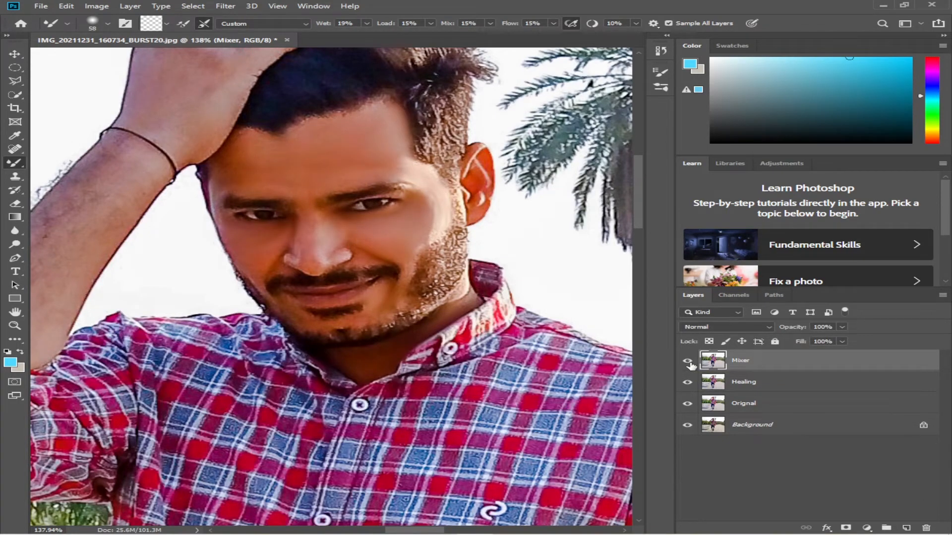
scroll(350, 267, up, 2)
scroll(350, 267, down, 2)
Duplicate the Mixer layer and rename the copy Sharpen
key(ctrl+j)
double_click(757, 362)
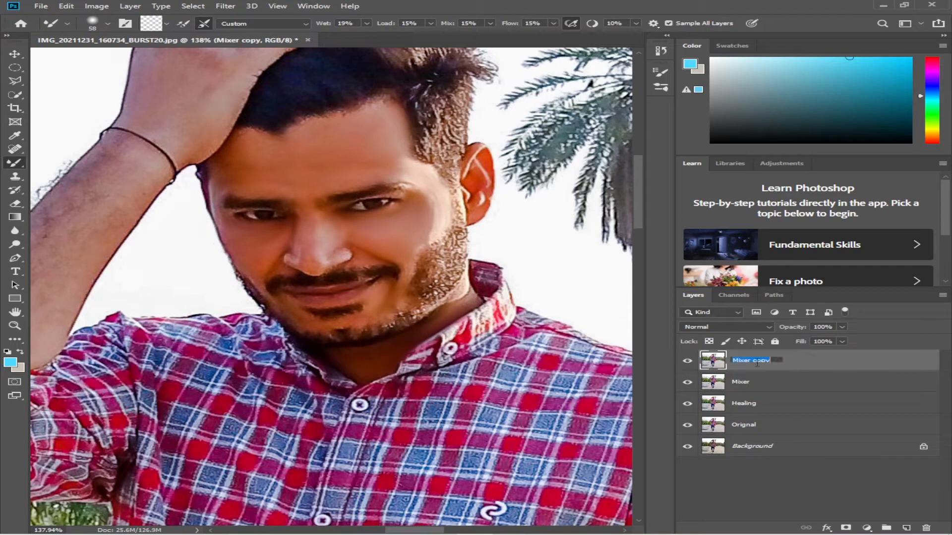
text(Sharpen)
key(Return)
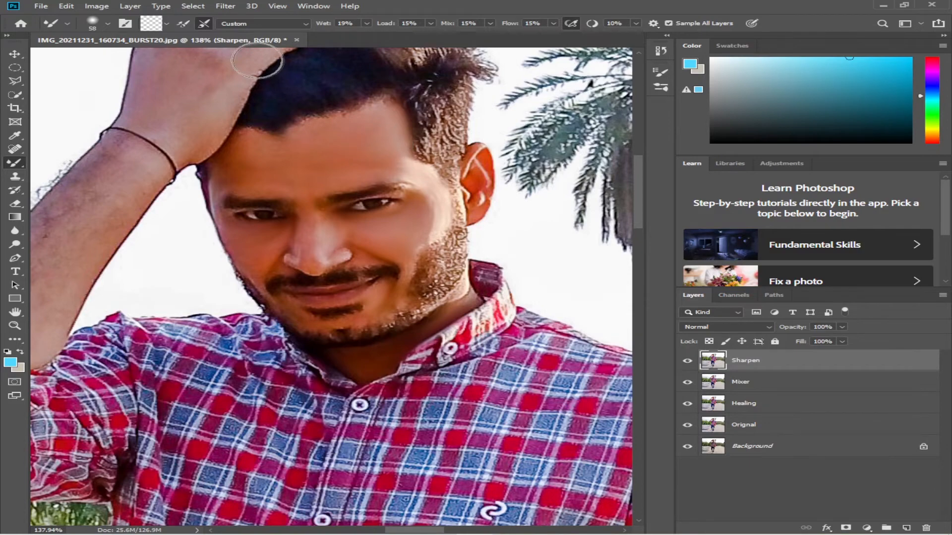
Apply a High Pass filter with a radius of 2.6 pixels to the Sharpen layer
click(224, 6)
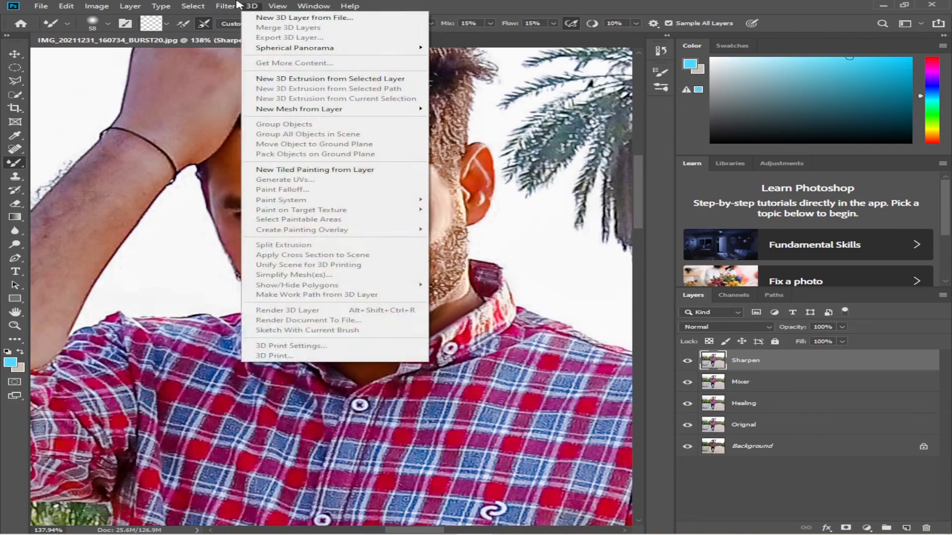
mouse_move(349, 218)
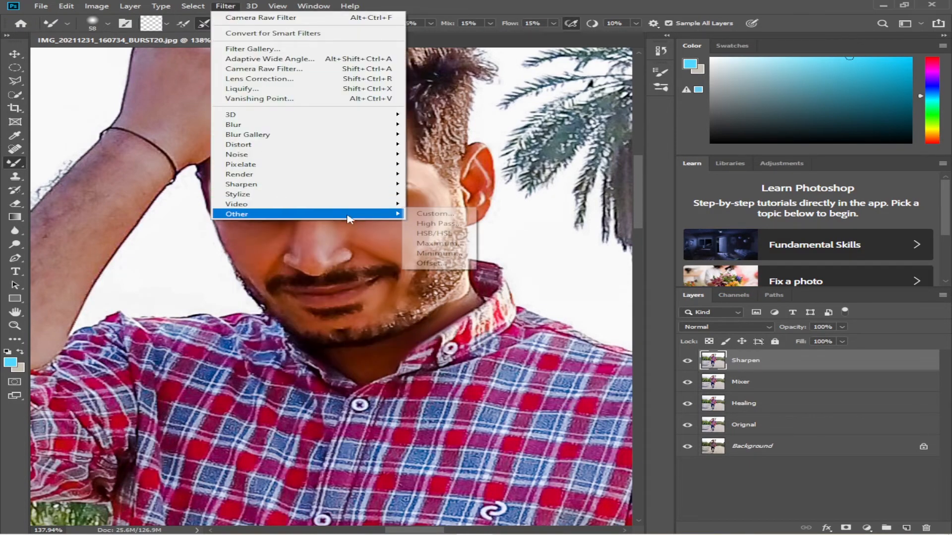
click(427, 227)
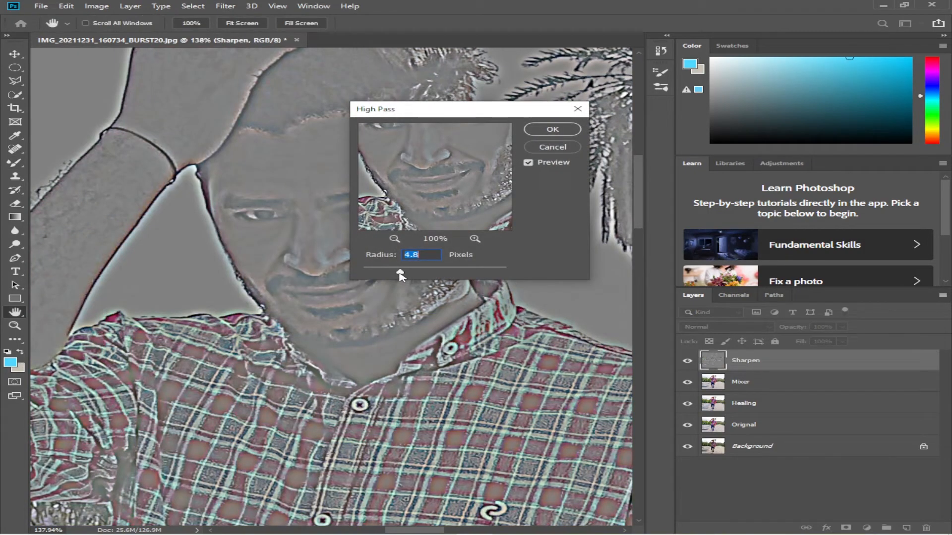
key(alt)
scroll(367, 299, down, 6)
drag(331, 304, 271, 260)
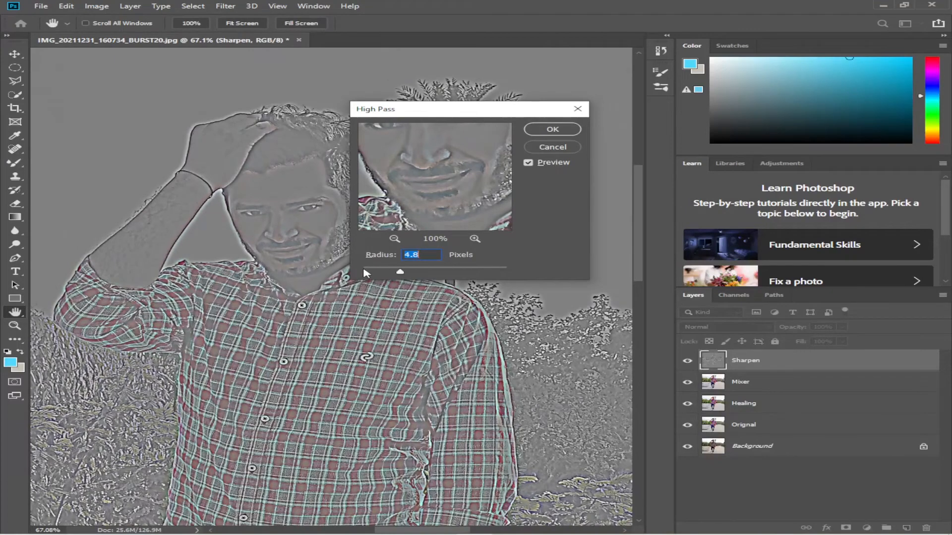
drag(402, 272, 380, 272)
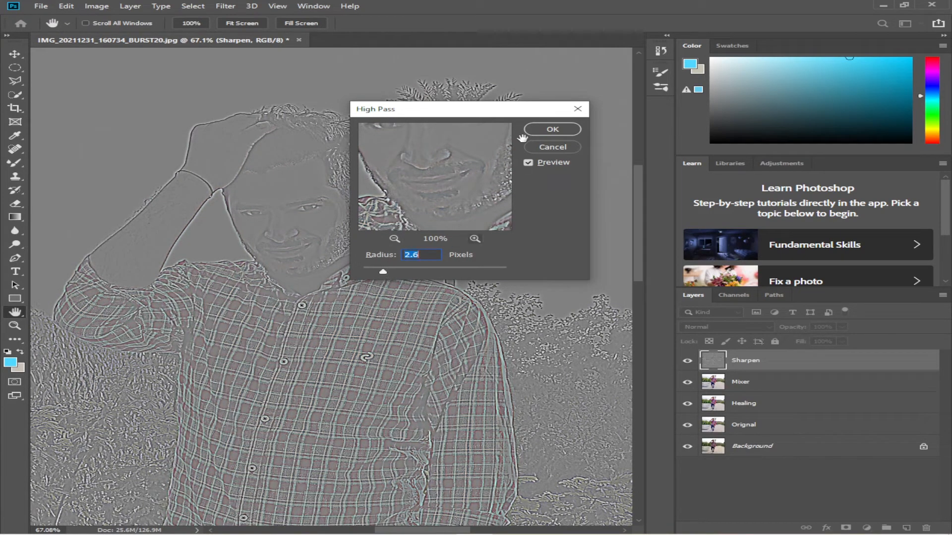
click(544, 131)
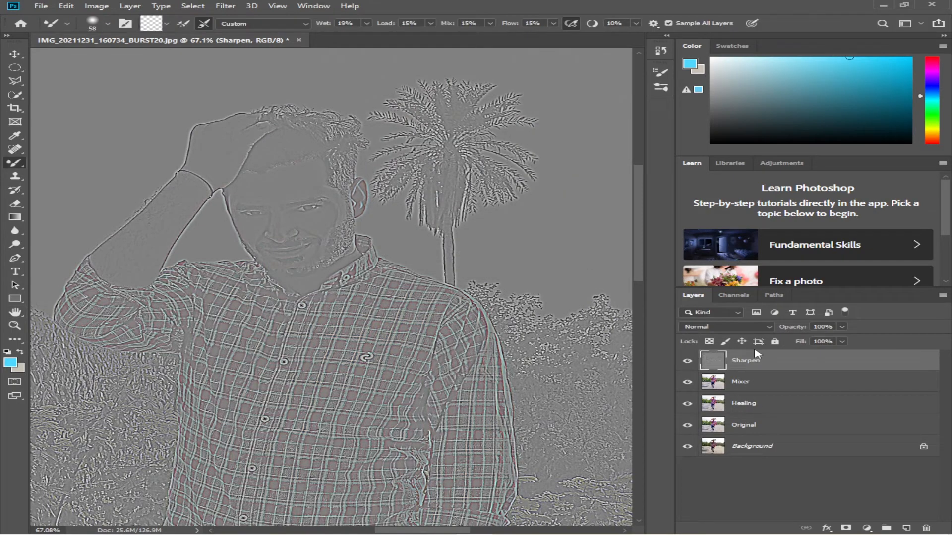
Set the Sharpen layer's blend mode to Soft Light
click(770, 328)
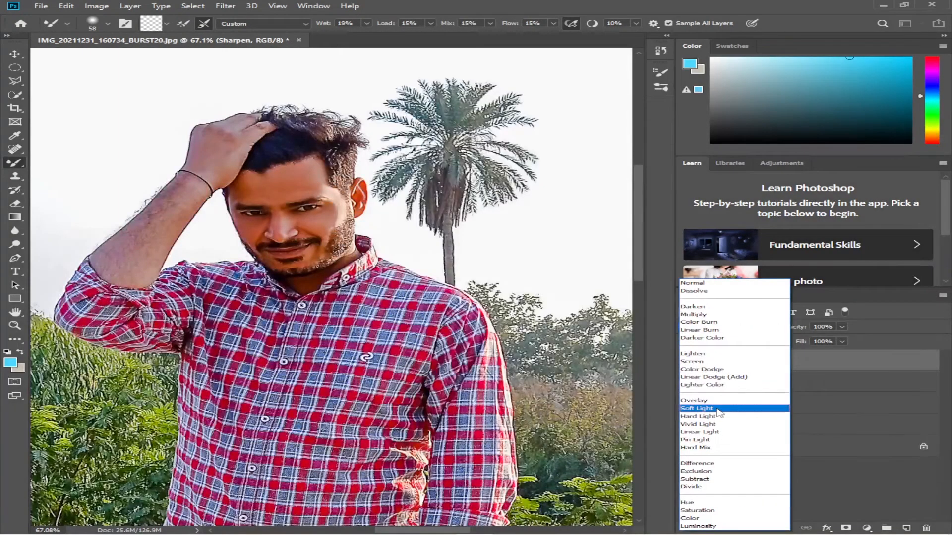
click(717, 409)
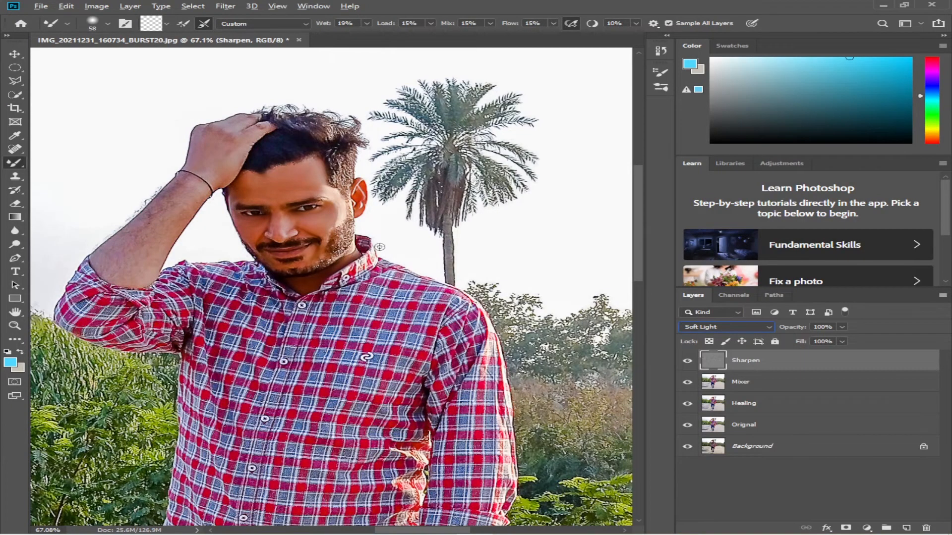
click(15, 53)
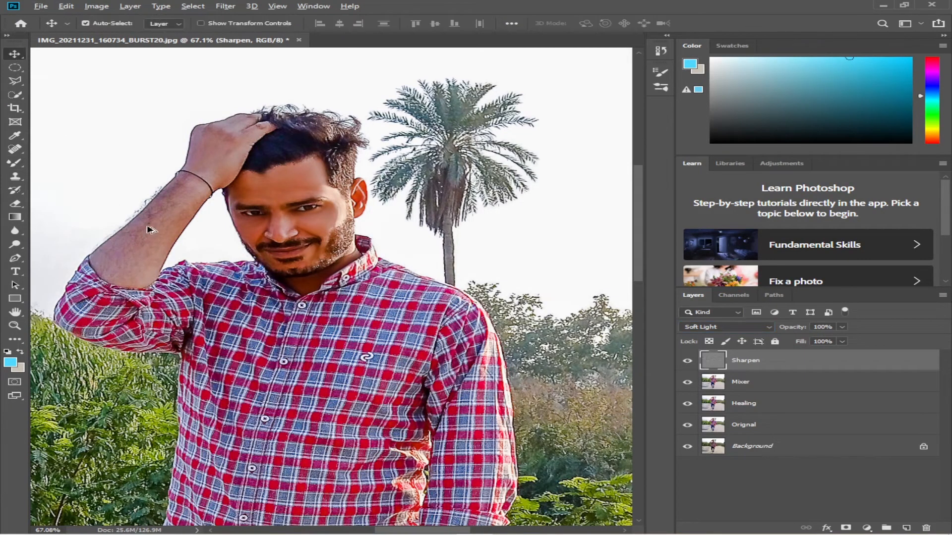
Toggle the Sharpen layer's visibility to compare the face with and without sharpening
scroll(238, 225, up, 16)
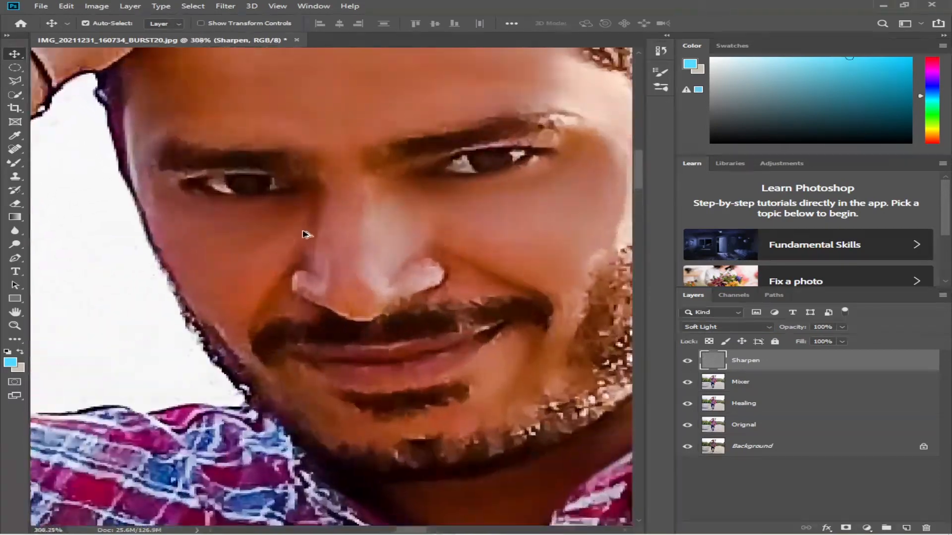
drag(340, 236, 281, 253)
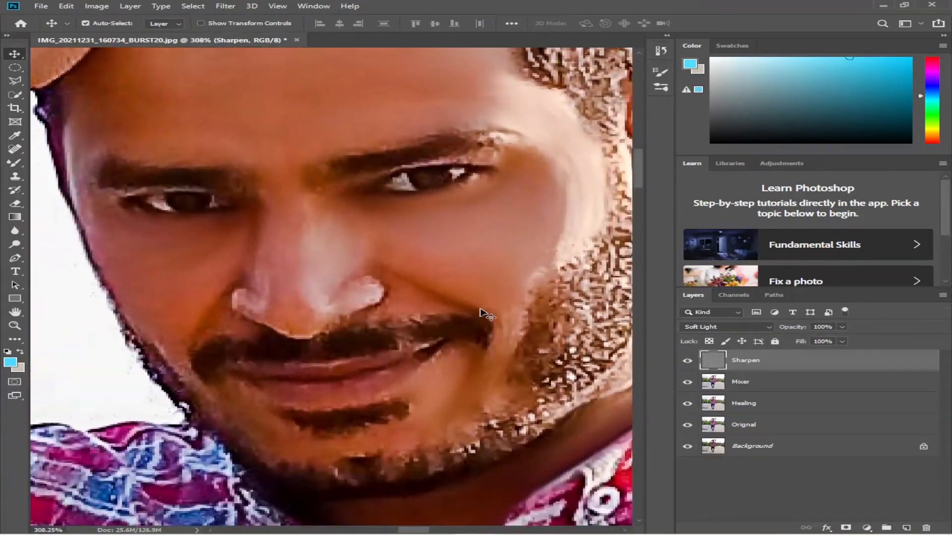
click(687, 361)
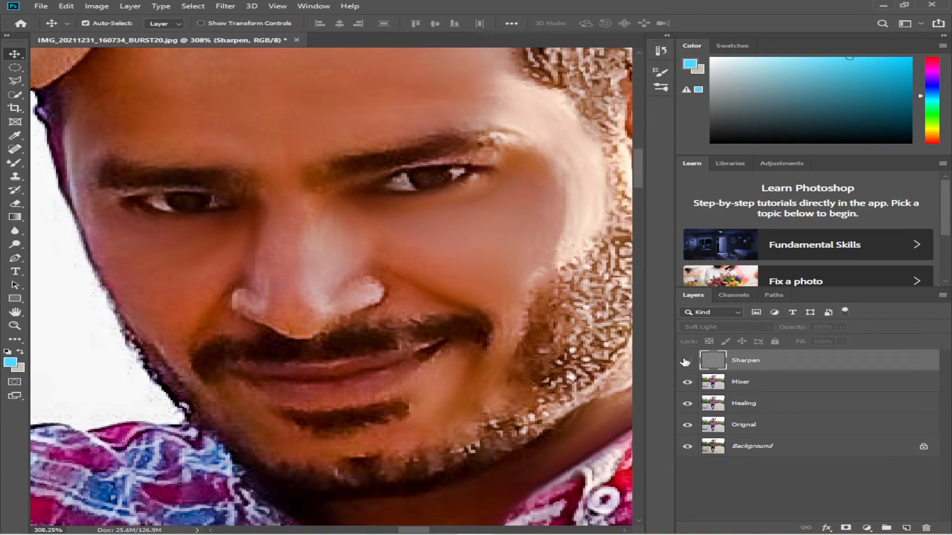
click(686, 361)
scroll(487, 308, down, 8)
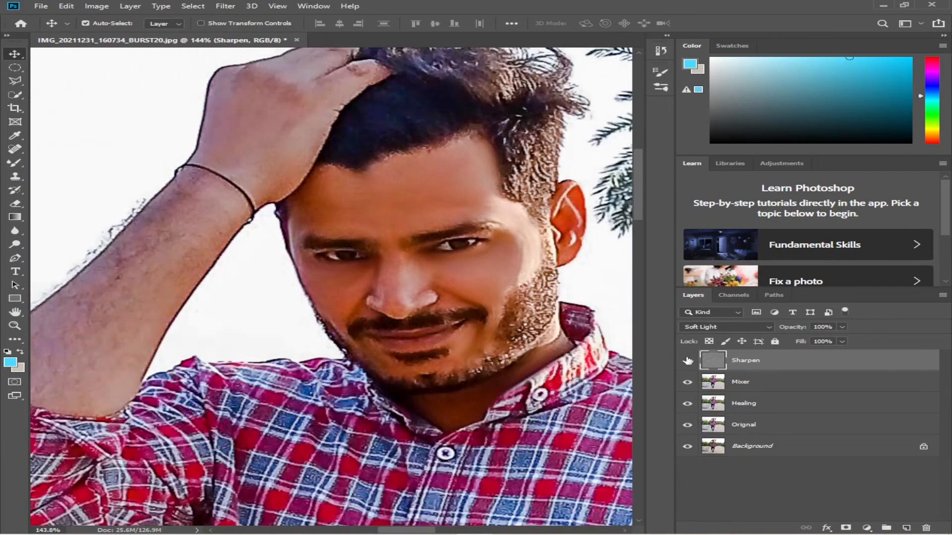
click(687, 360)
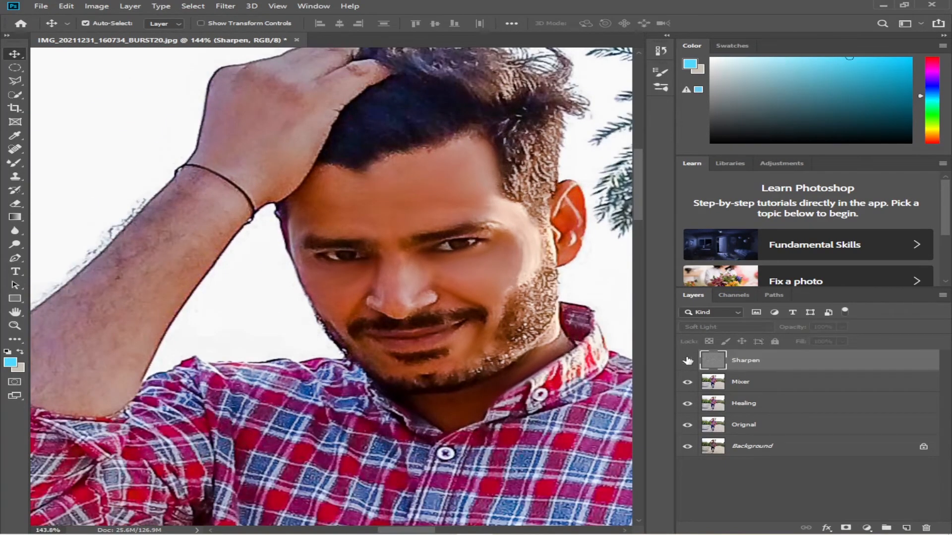
click(687, 361)
scroll(458, 305, down, 5)
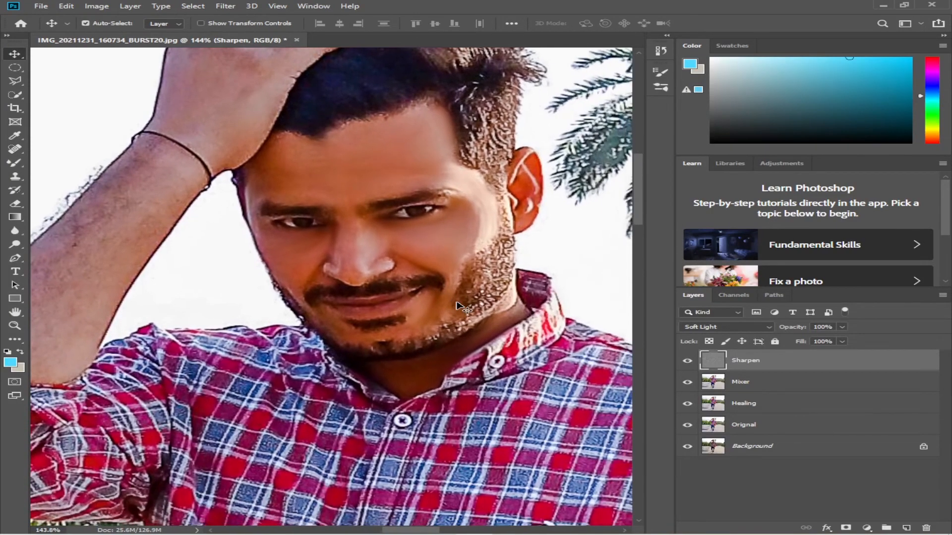
scroll(457, 306, down, 2)
scroll(468, 325, down, 3)
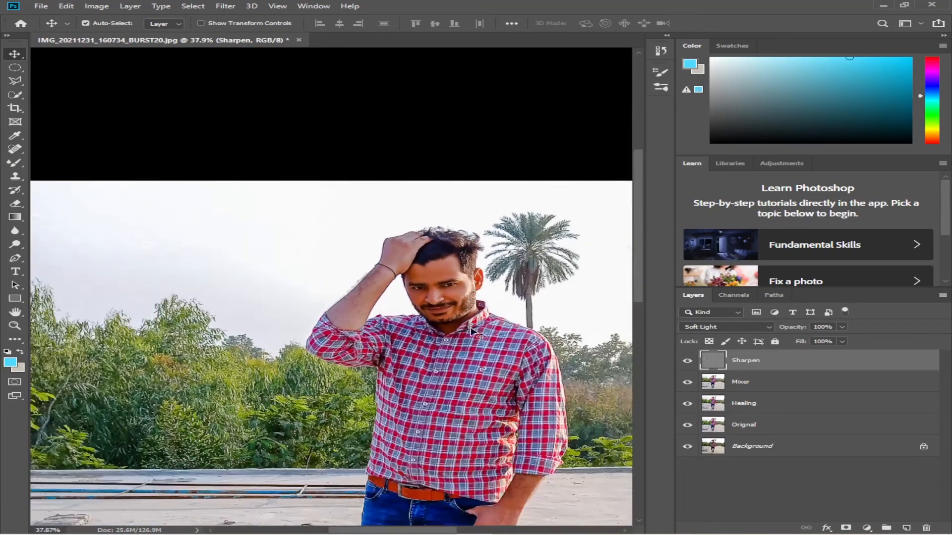
scroll(407, 283, down, 3)
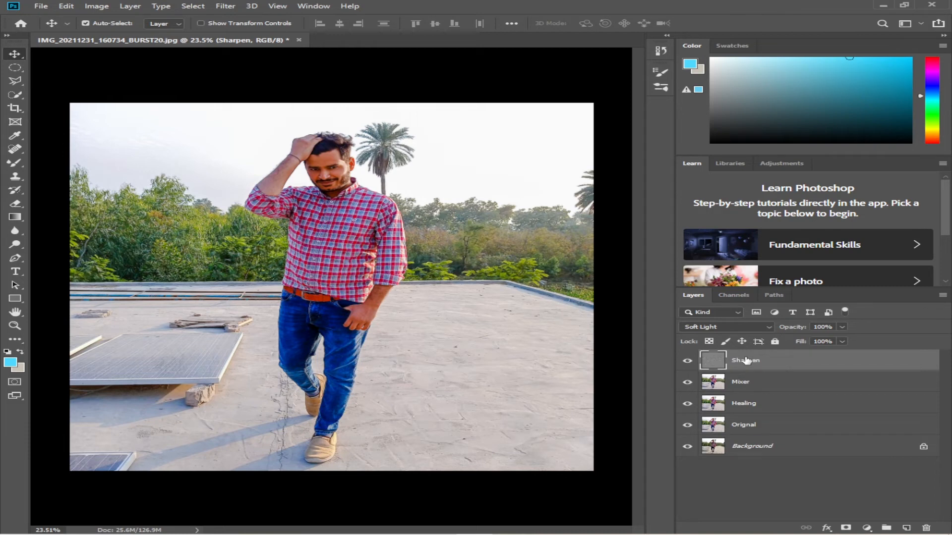
Stamp all visible layers into a new merged layer on top
key(alt)
key(ctrl+alt+shift+e)
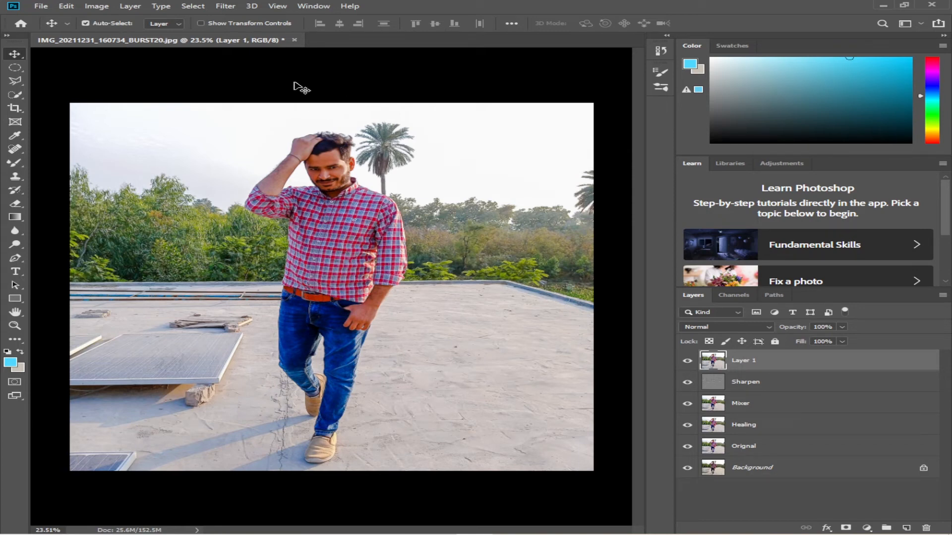
click(203, 9)
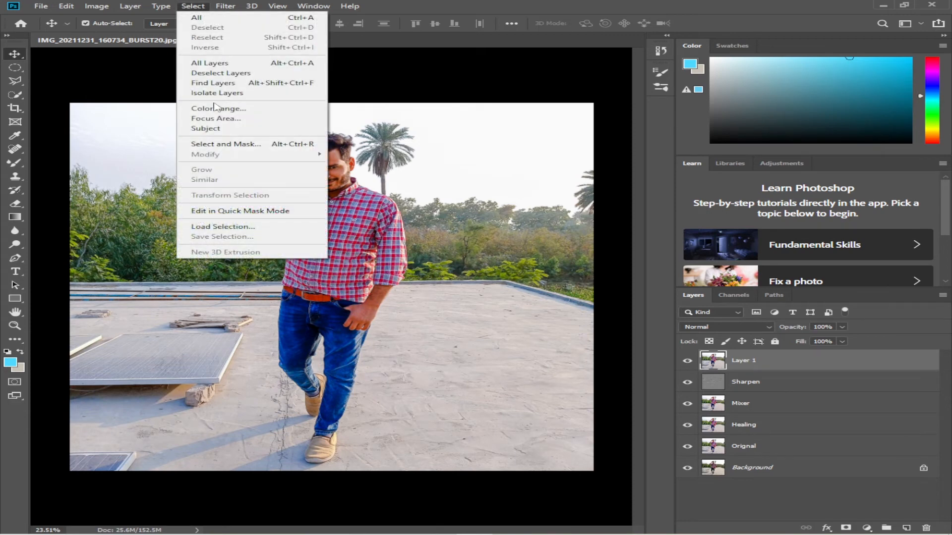
Select the subject automatically and copy it onto a new layer above Layer 1
click(218, 130)
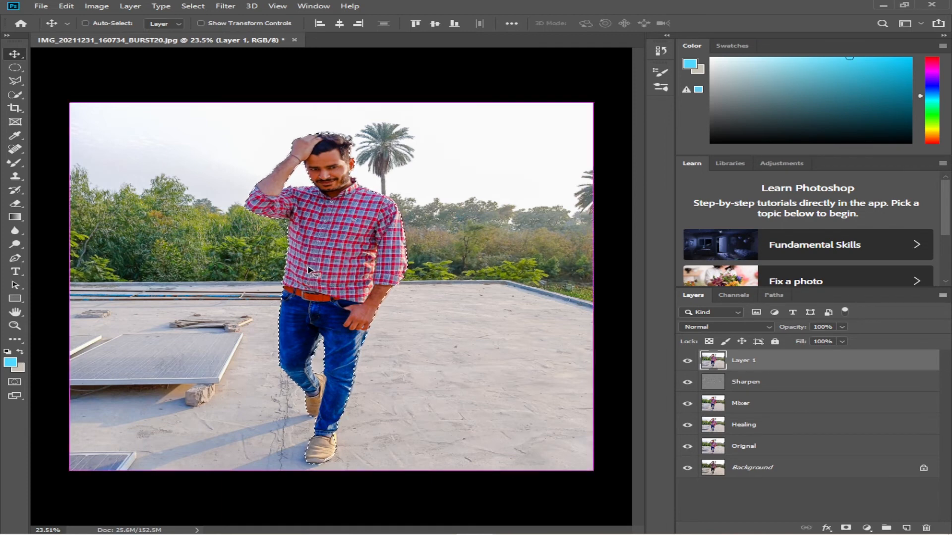
key(ctrl+j)
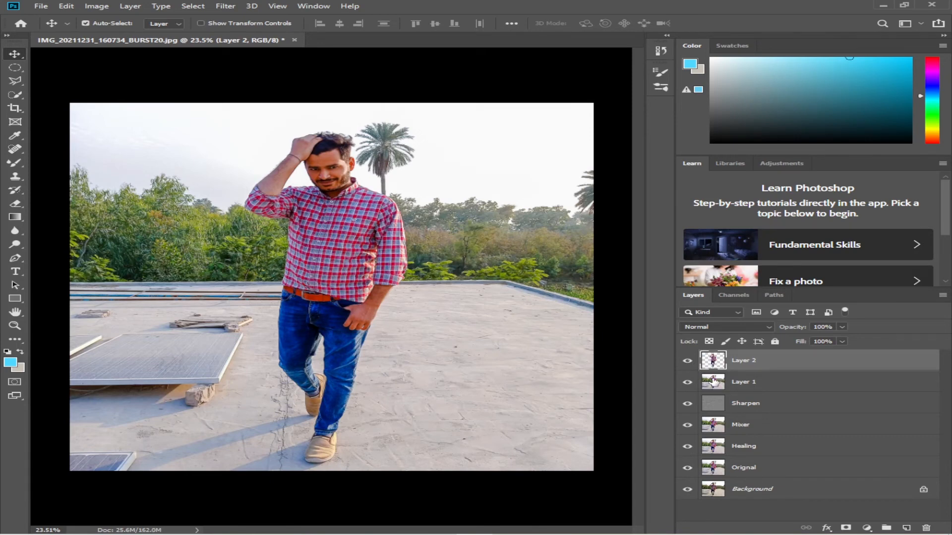
Load the subject cut-out's selection and fill it on Layer 1 with Content-Aware at 100% opacity, Normal mode
click(713, 382)
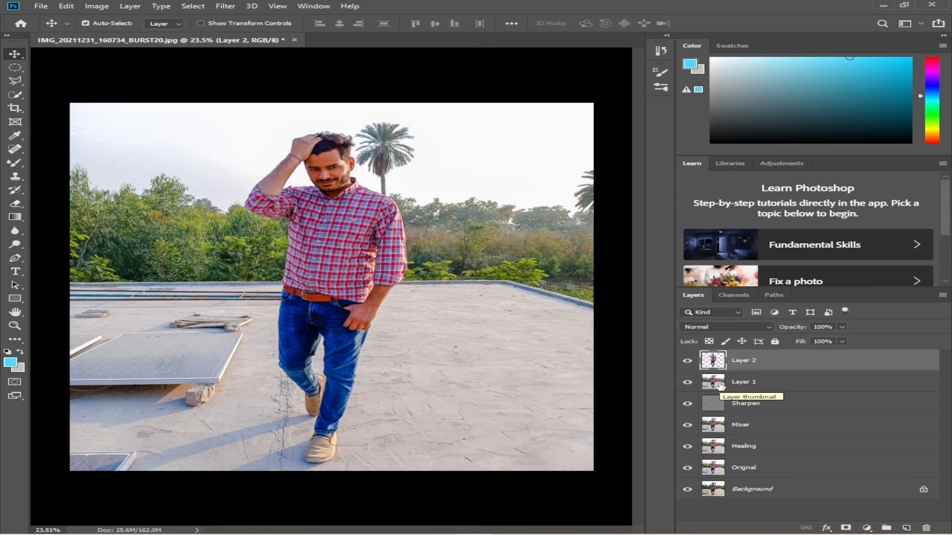
ctrl+click(713, 362)
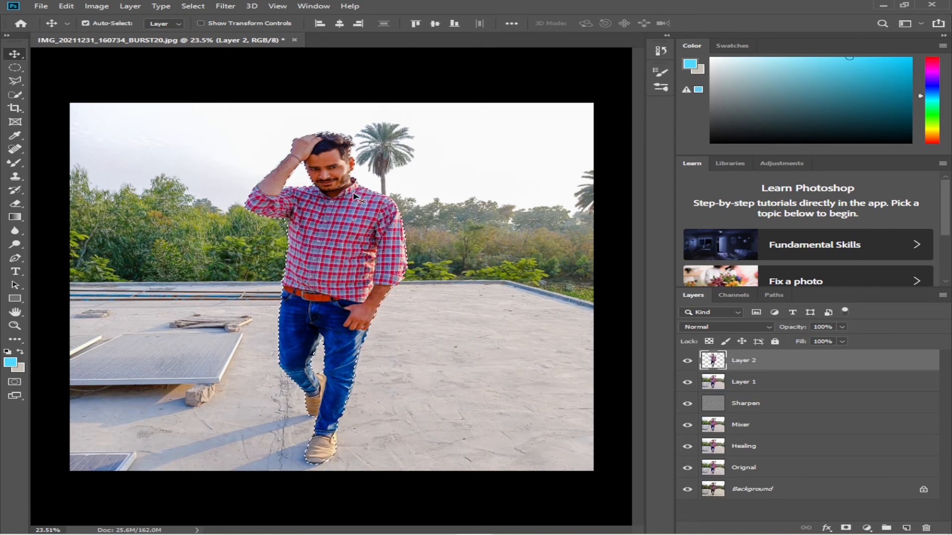
click(757, 385)
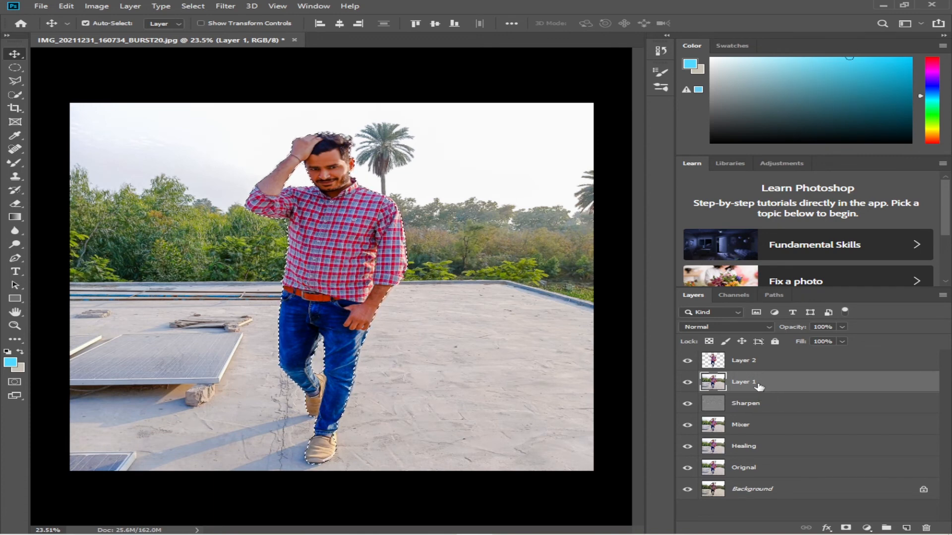
key(shift+F5)
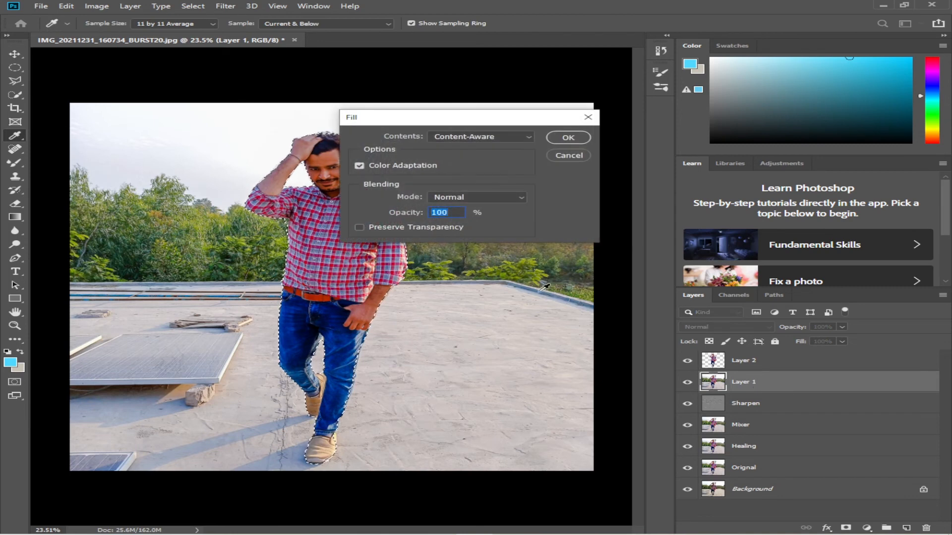
click(504, 138)
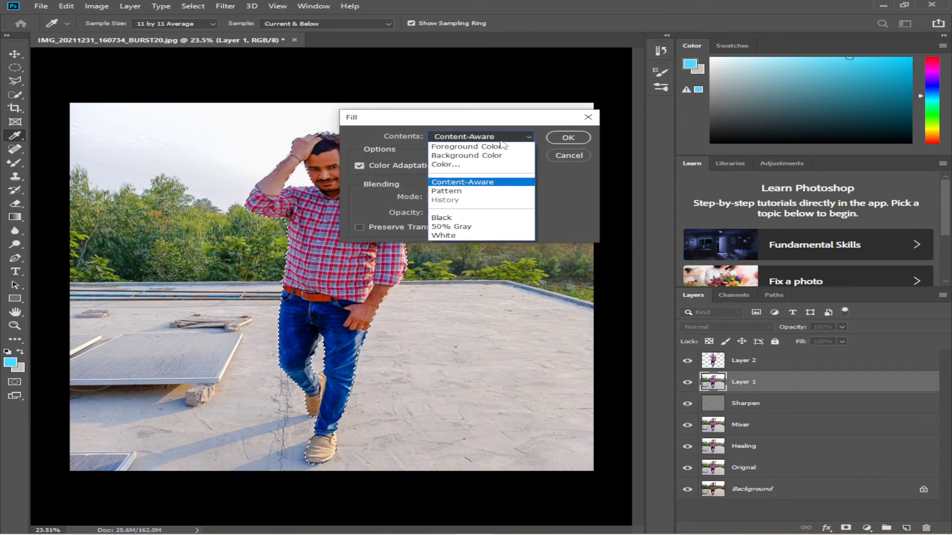
click(504, 138)
click(504, 138)
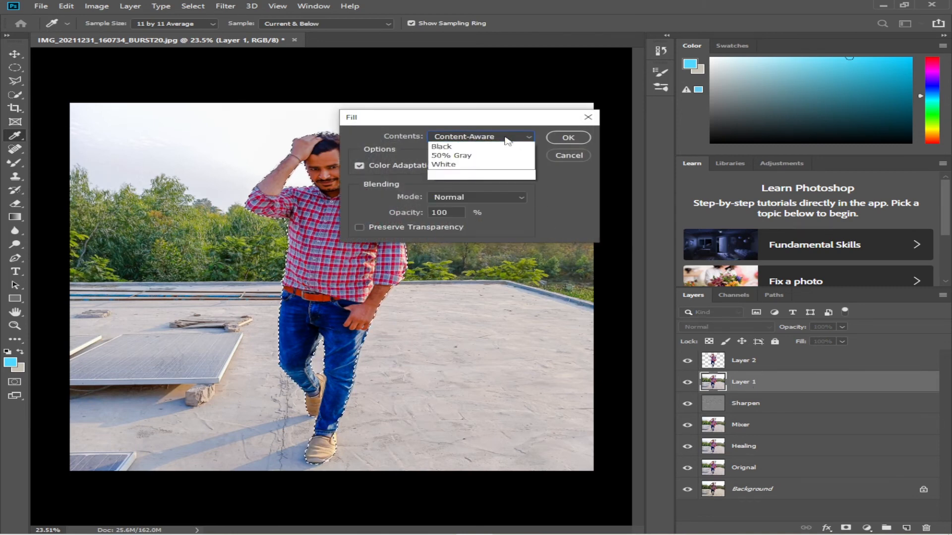
click(493, 184)
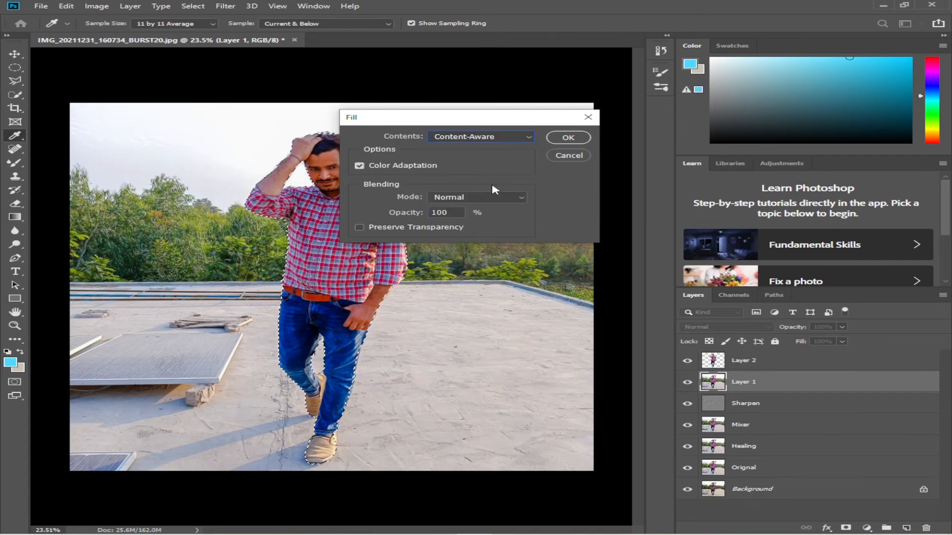
click(568, 139)
Deselect and toggle the subject cut-out layer's visibility to inspect the filled background on Layer 1
key(v)
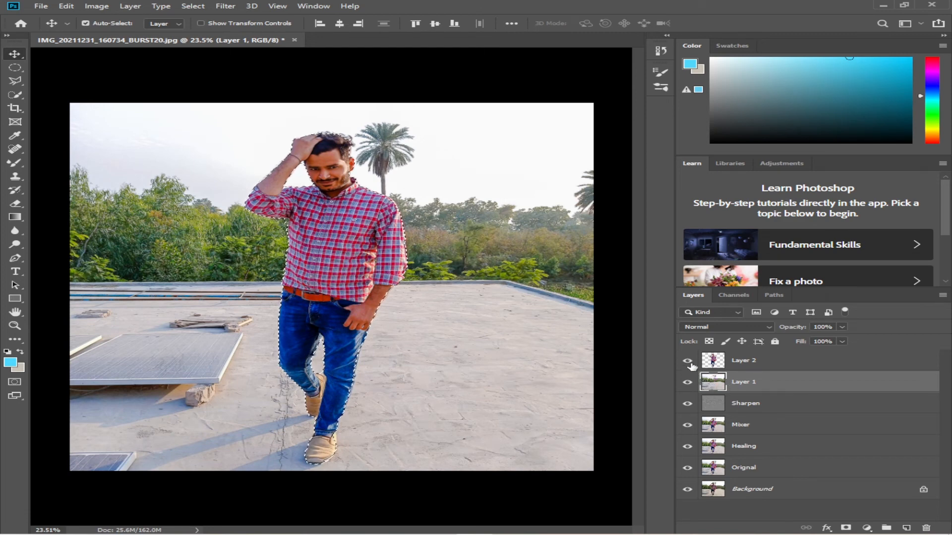
click(689, 363)
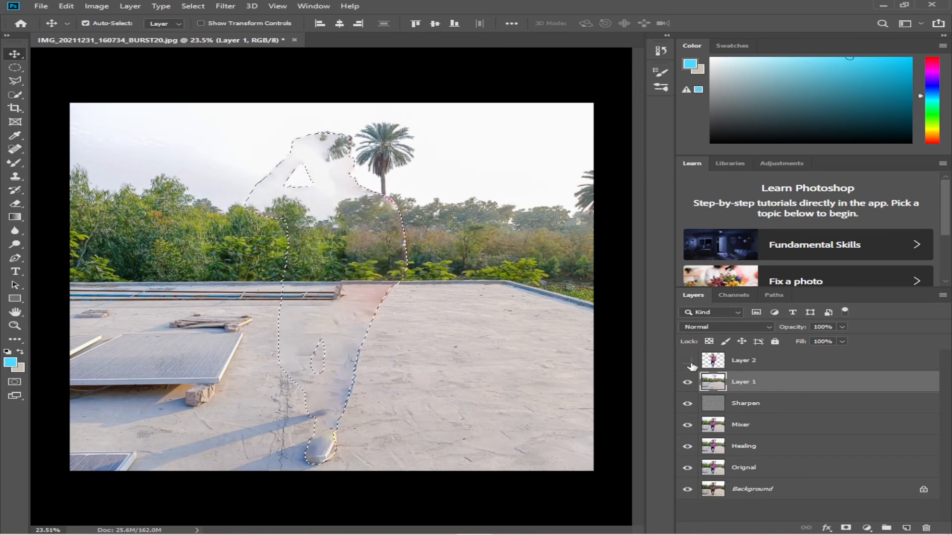
key(ctrl+d)
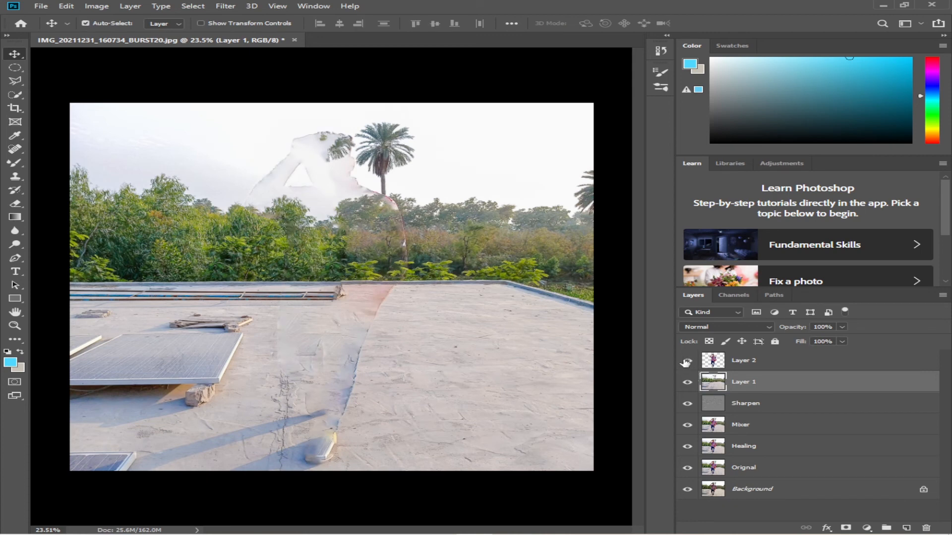
click(686, 361)
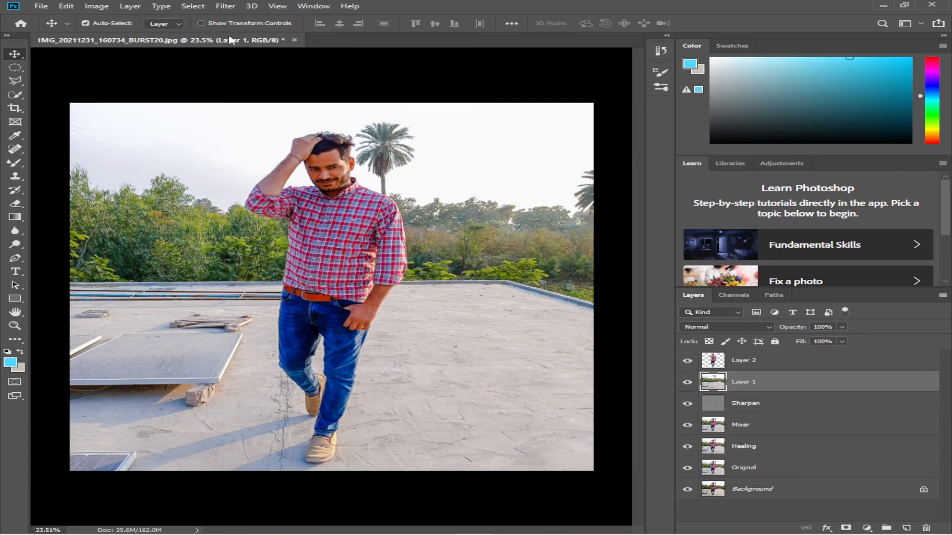
Open the Tilt-Shift blur on Layer 1 and move its focus and feather lines down around the man's legs
click(228, 6)
mouse_move(391, 135)
click(430, 155)
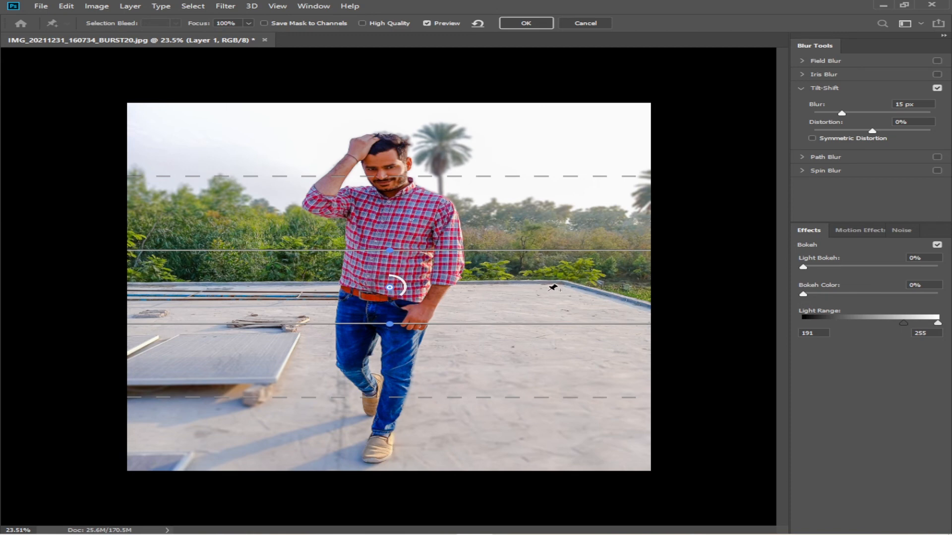
drag(612, 272, 614, 393)
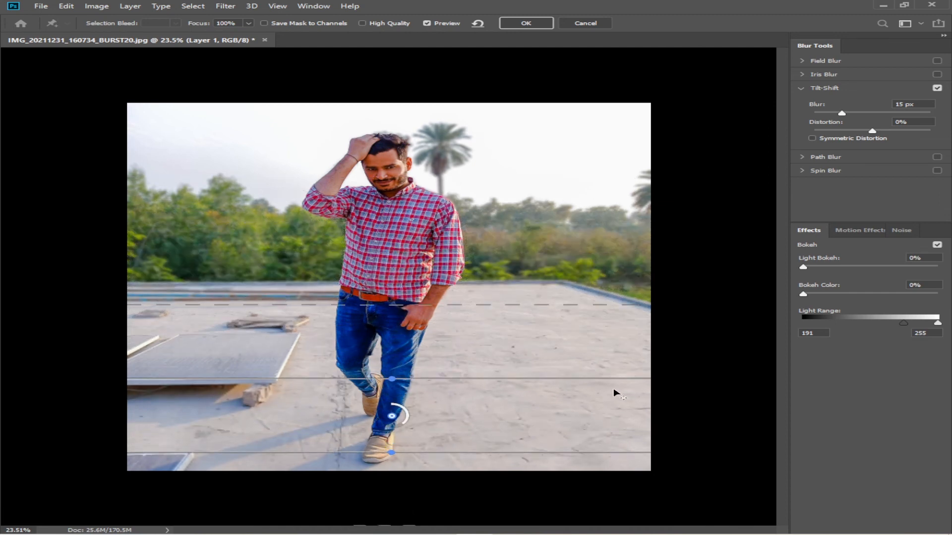
drag(510, 300, 513, 263)
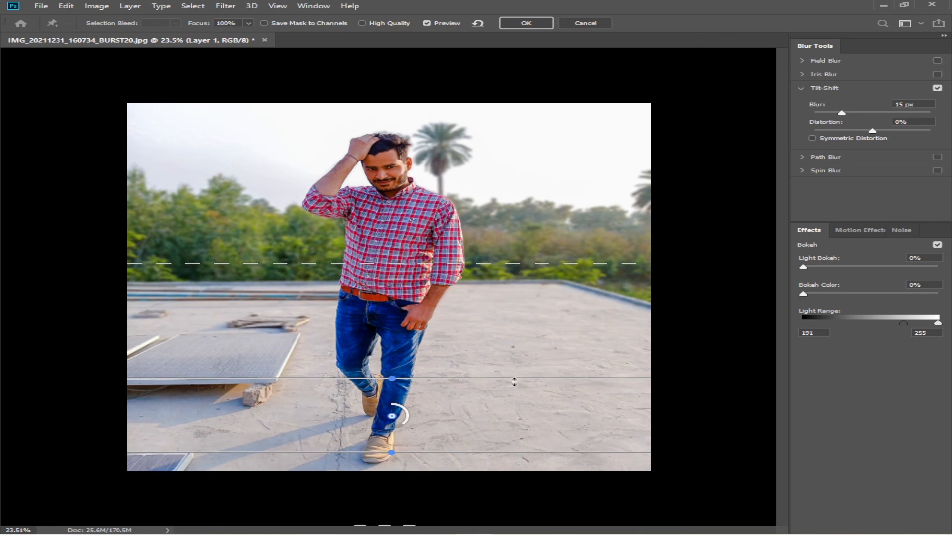
drag(514, 382, 517, 360)
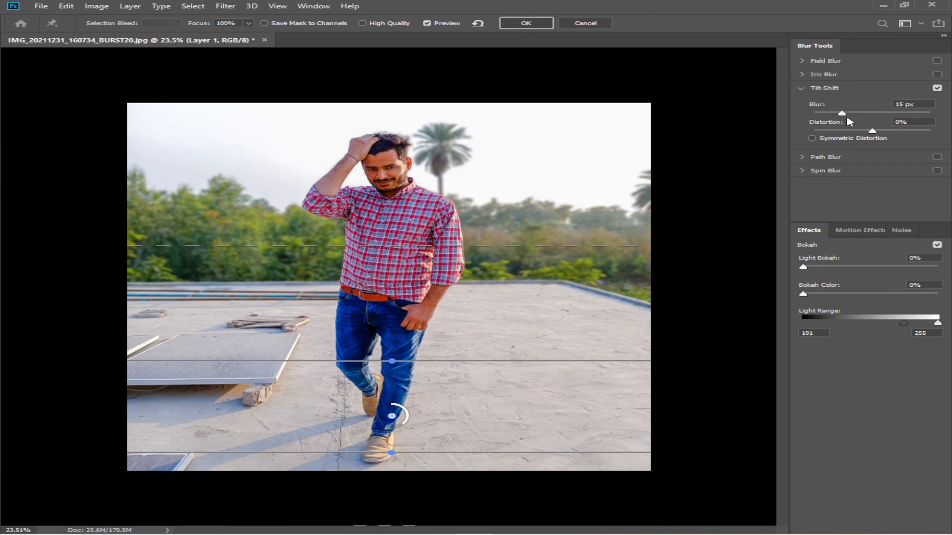
Set the Tilt-Shift blur to 17 px, lower the upper feather line to the roof edge, and apply the blur
mouse_move(841, 113)
mouse_down()
mouse_move(831, 118)
mouse_move(858, 117)
mouse_move(840, 119)
mouse_up()
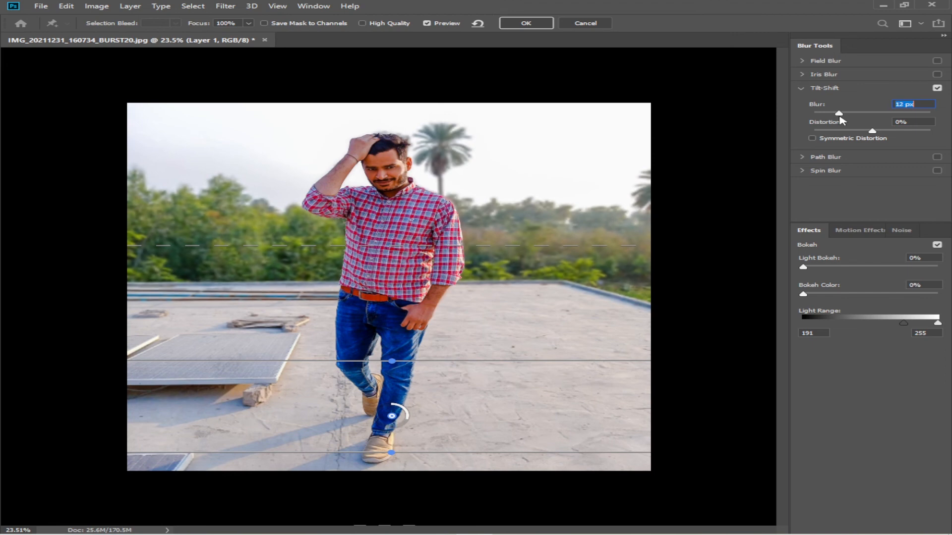
drag(841, 120, 846, 120)
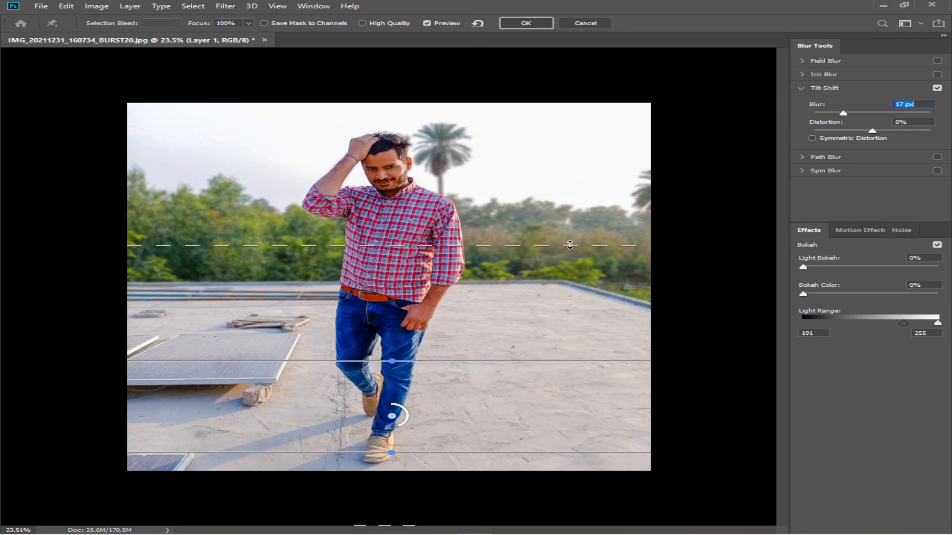
mouse_move(571, 280)
mouse_down()
mouse_move(571, 306)
mouse_move(569, 291)
mouse_up()
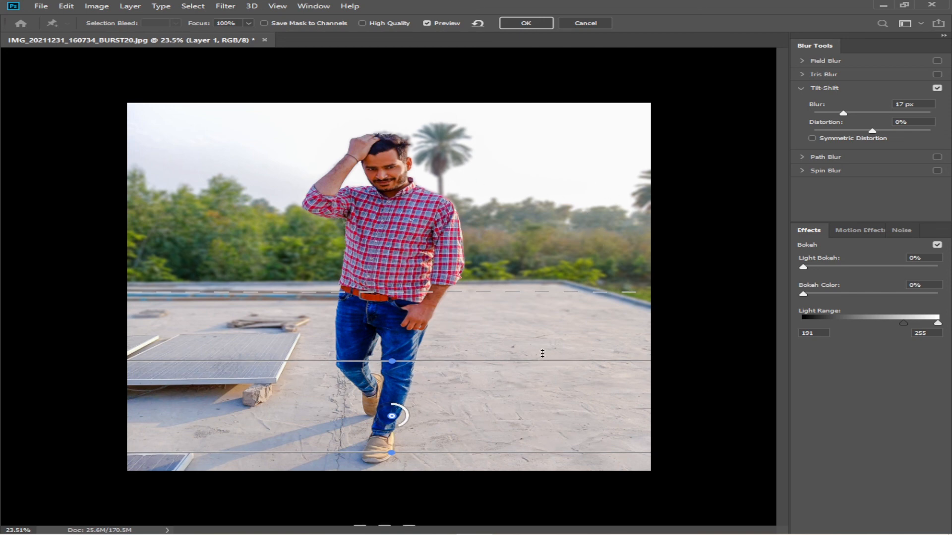
click(525, 23)
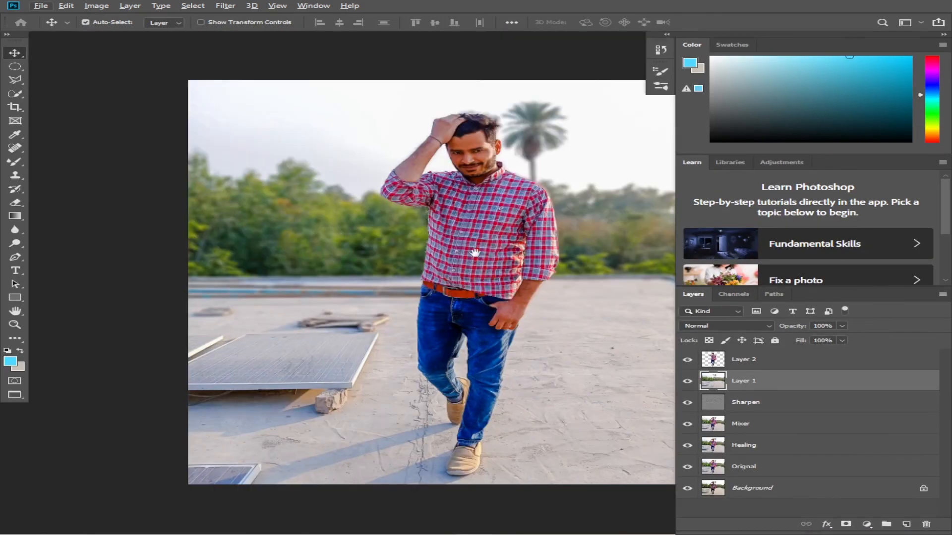
Select the subject layer and toggle between the Background alone and all layers to compare before and after
drag(474, 252, 355, 257)
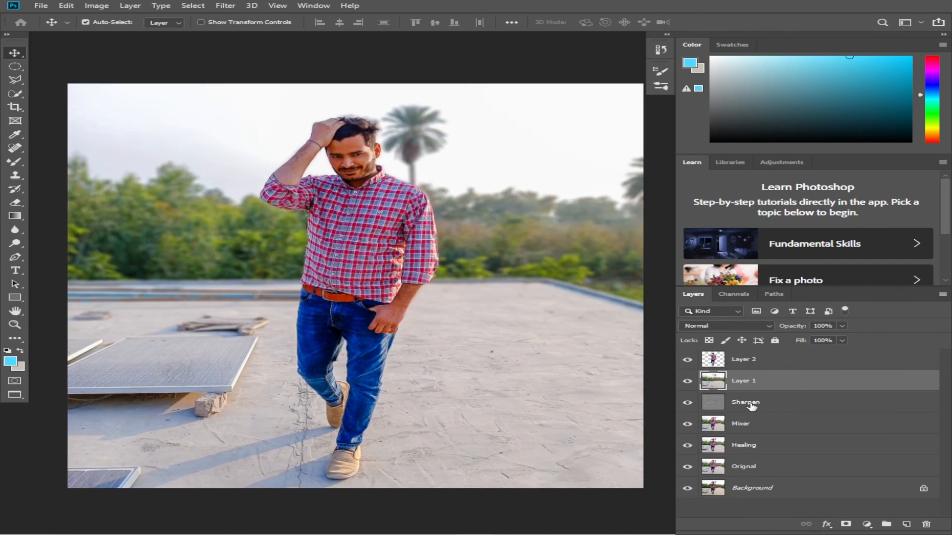
click(721, 361)
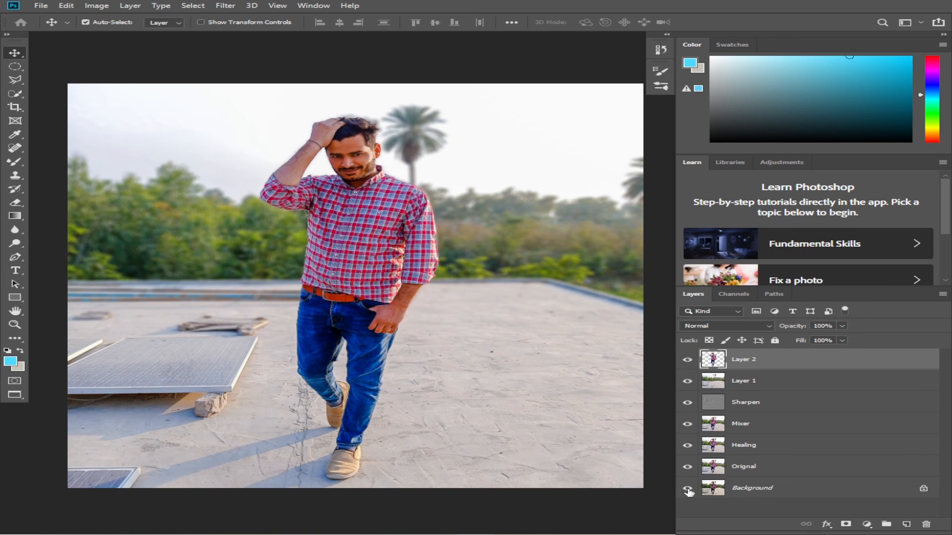
alt+click(687, 489)
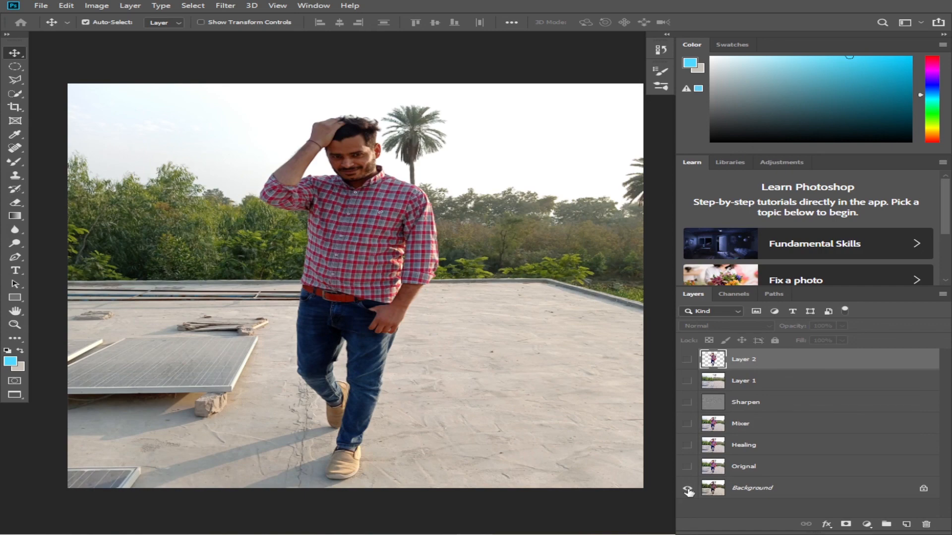
alt+click(688, 488)
alt+click(687, 488)
alt+click(687, 488)
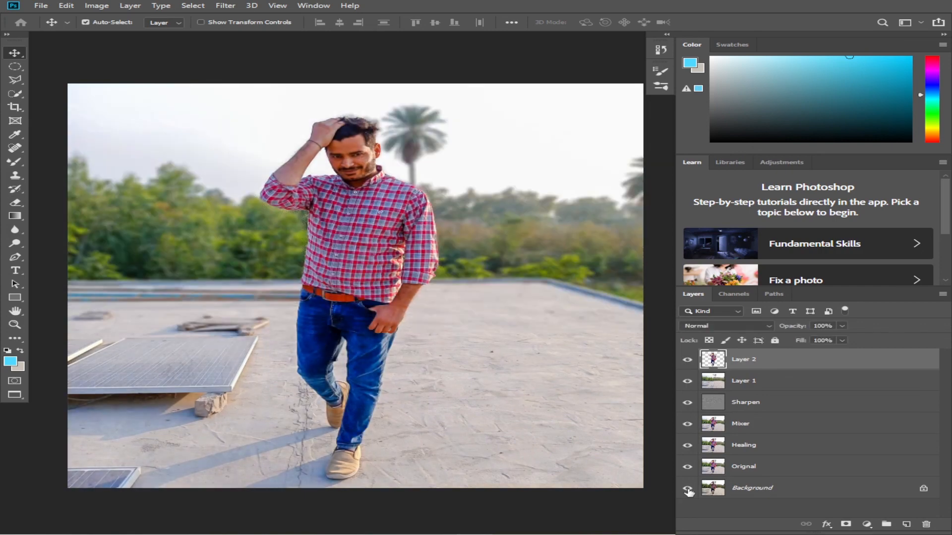
alt+click(687, 488)
alt+click(687, 488)
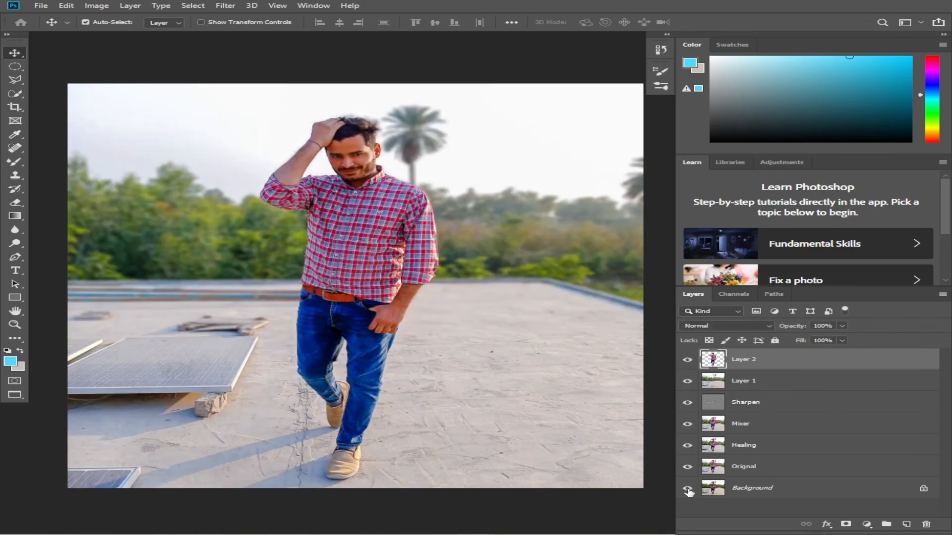